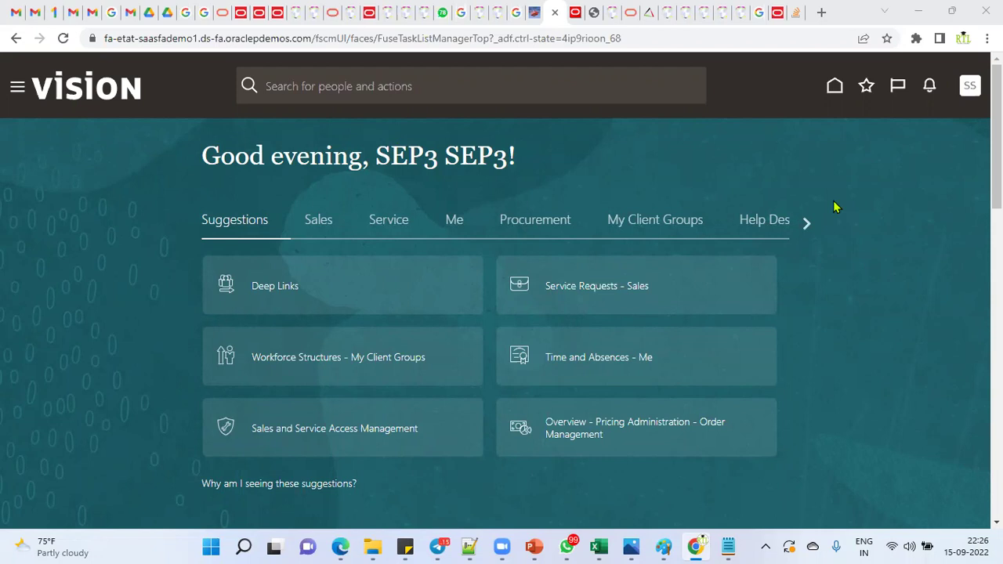
# Go to Setup and Maintenance from the SS avatar's Settings and Actions menu
pyautogui.click(972, 96)
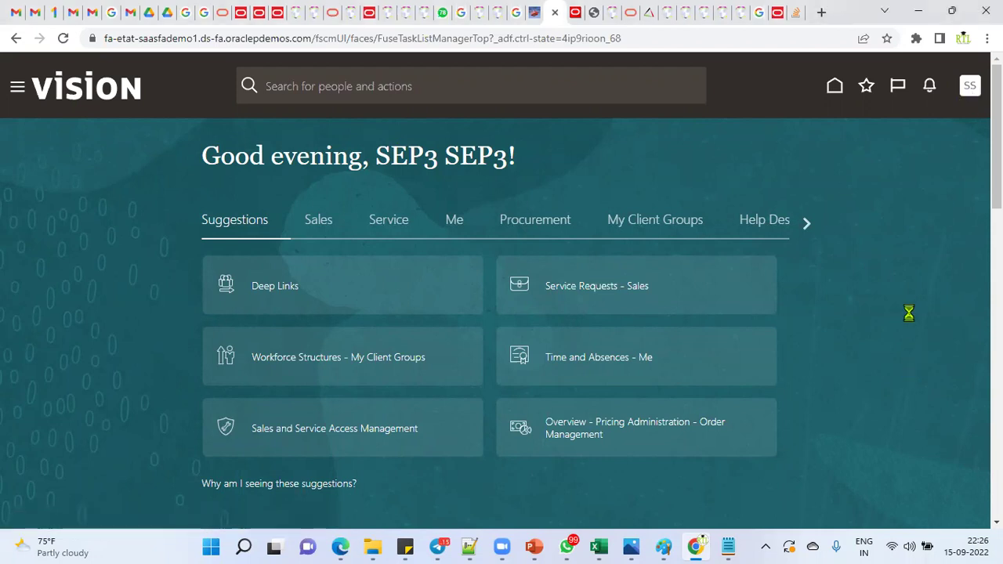
pyautogui.click(764, 310)
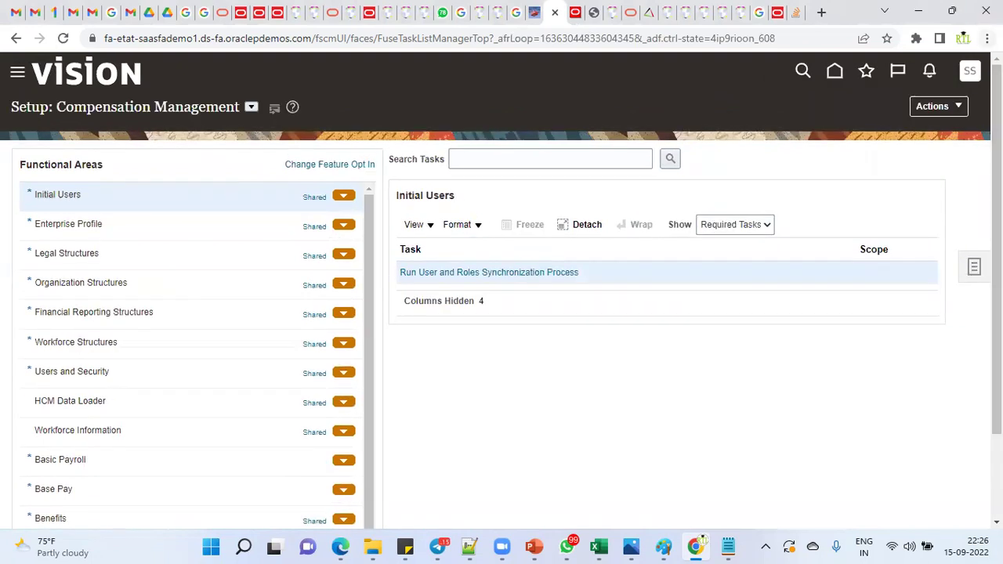
# Search implementation projects for 'hcm' and open the HCM Implementation Project
pyautogui.click(974, 266)
pyautogui.click(897, 161)
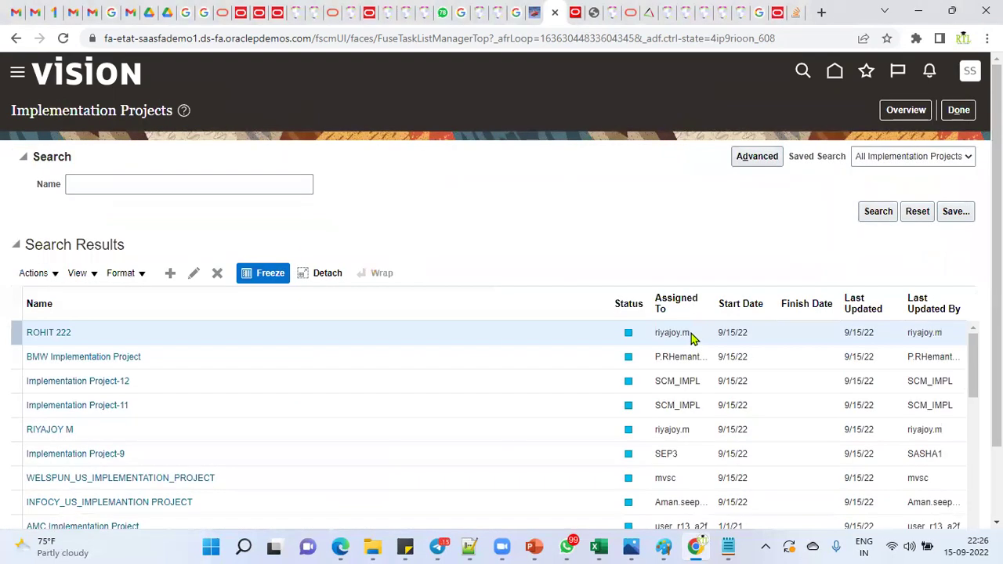
pyautogui.click(161, 179)
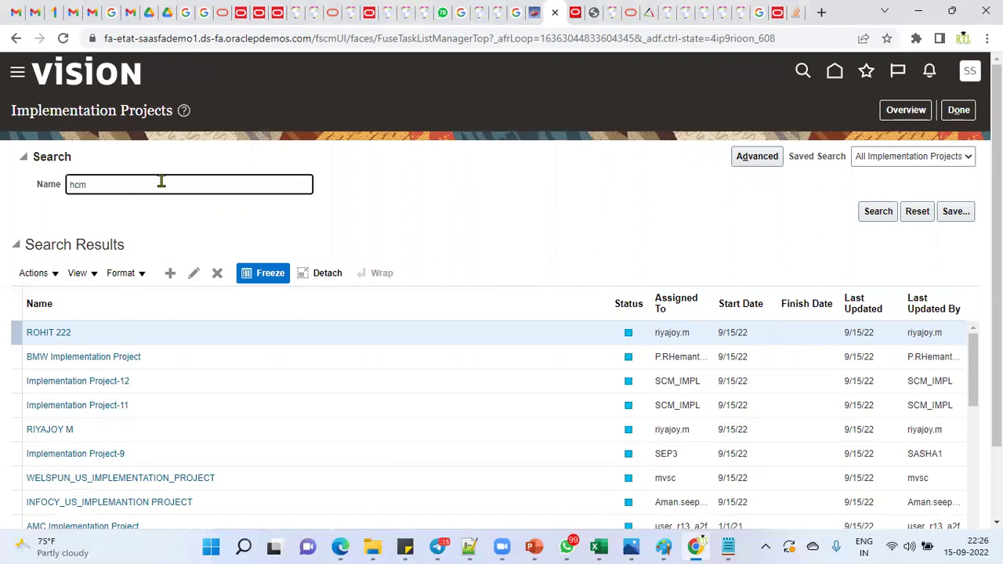
pyautogui.press('Return')
pyautogui.click(74, 334)
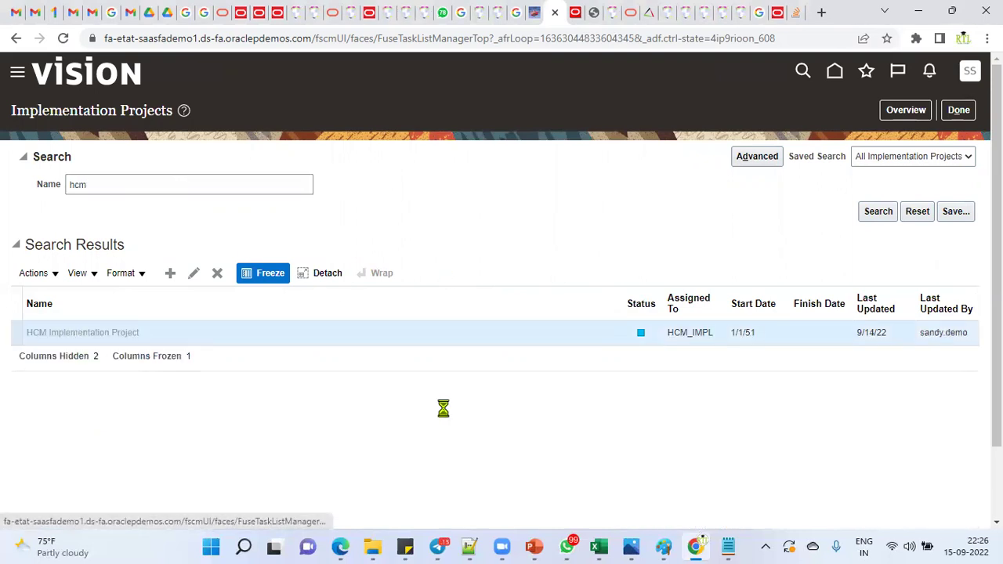
pyautogui.click(119, 298)
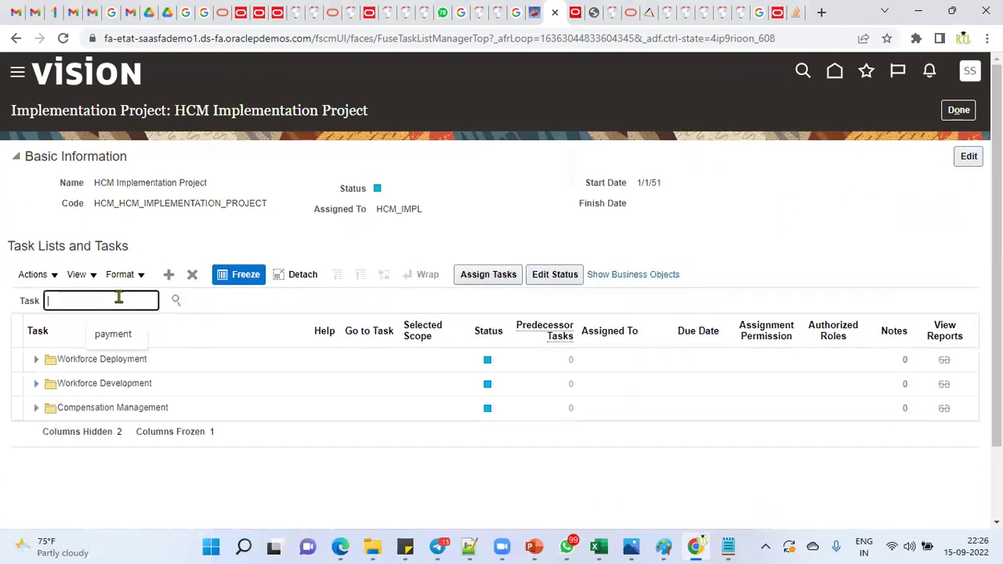
# Filter the project tasks by 'job' and launch the Manage Job task
pyautogui.write('job')
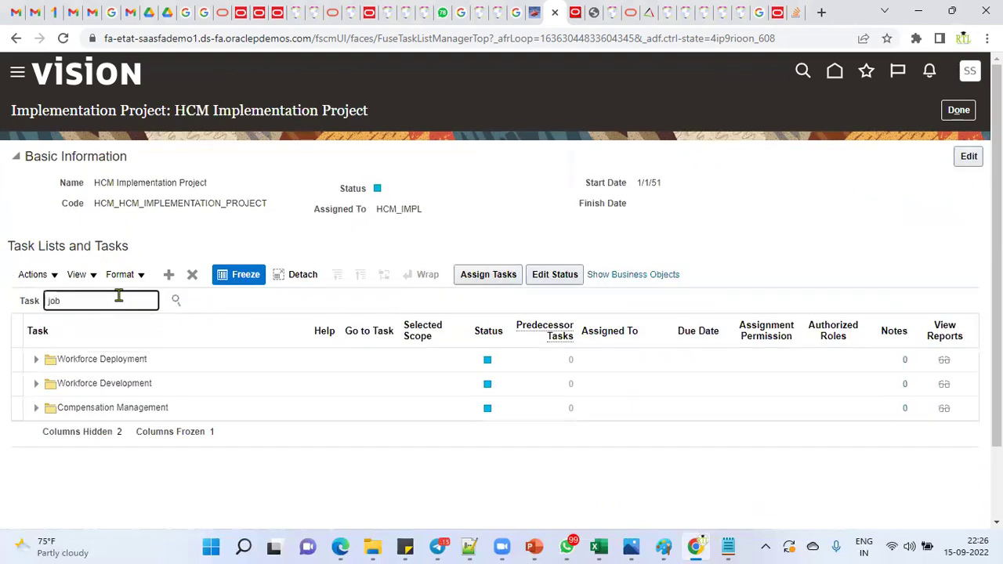
pyautogui.press('Return')
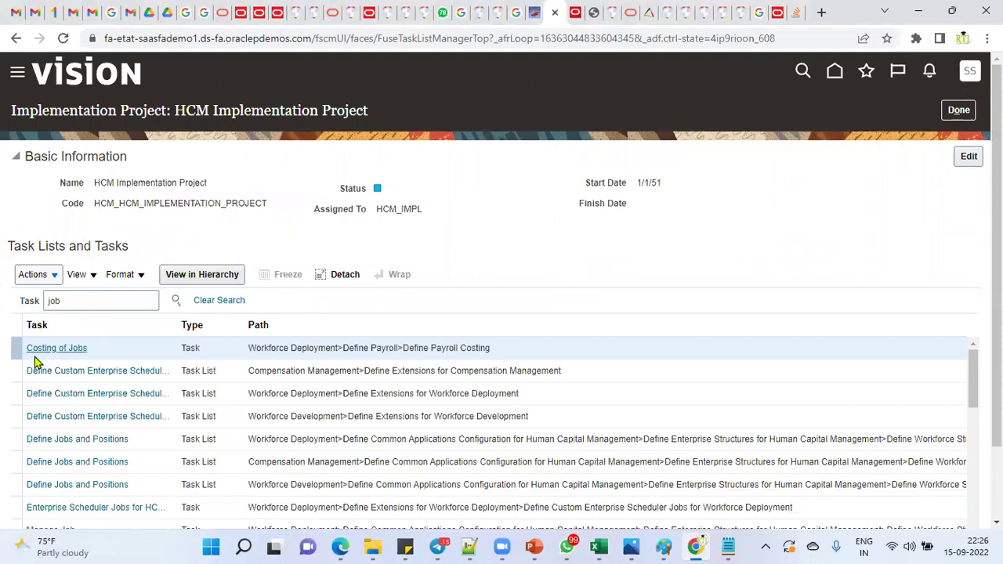
pyautogui.scroll(-2, 114, 439)
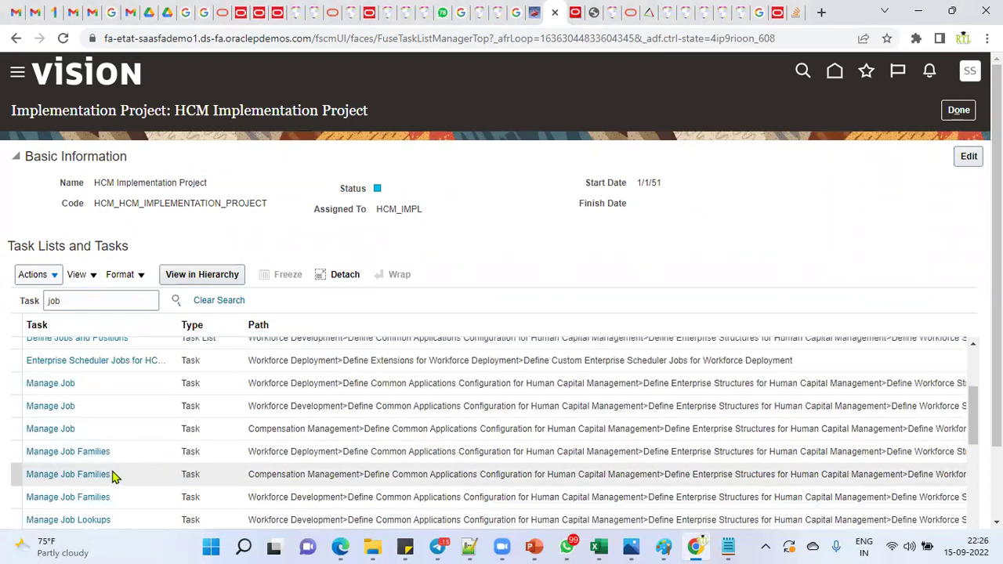
pyautogui.click(63, 384)
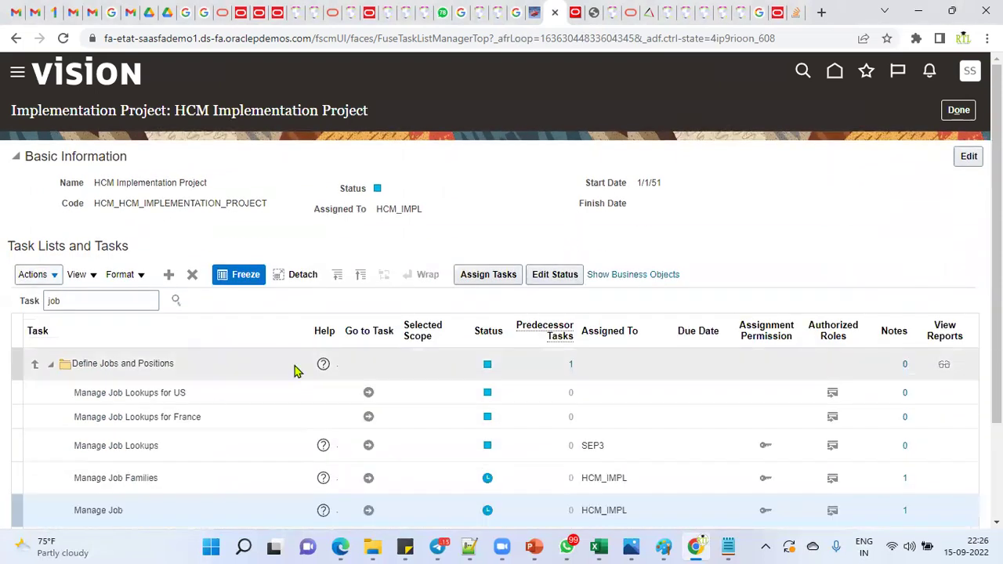
pyautogui.click(369, 511)
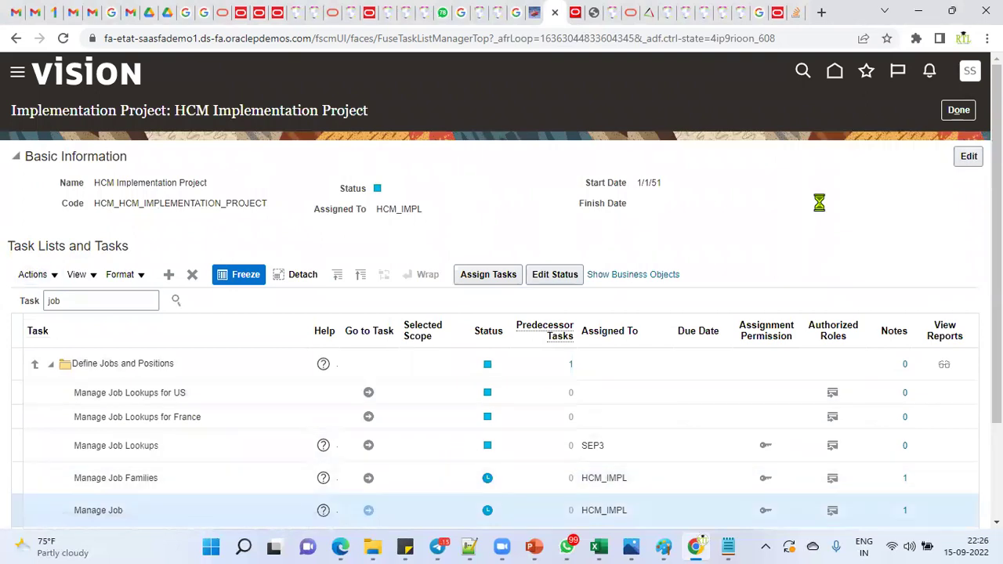
# Put the browser in full screen and start creating a new job
pyautogui.click(986, 38)
pyautogui.click(976, 180)
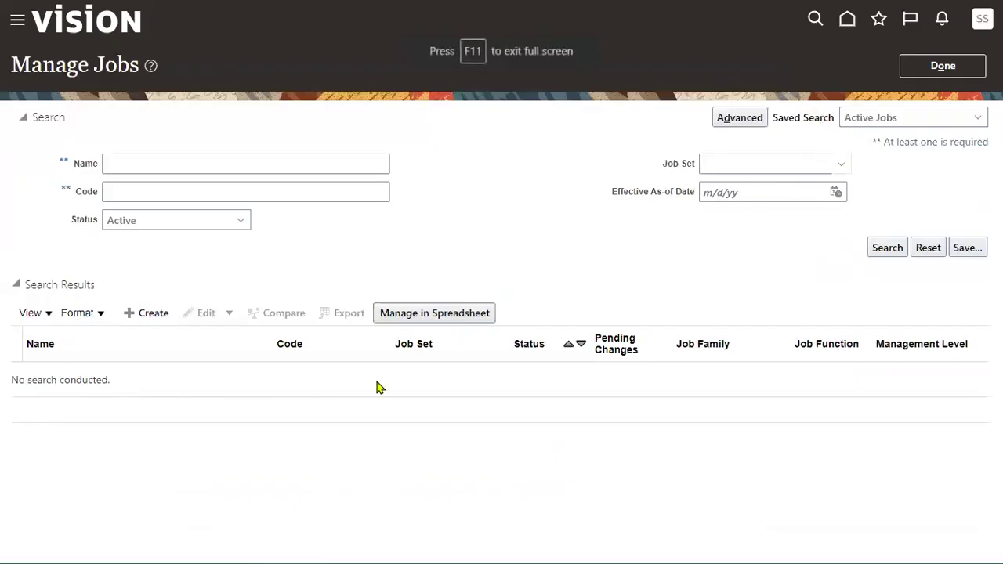
pyautogui.click(160, 317)
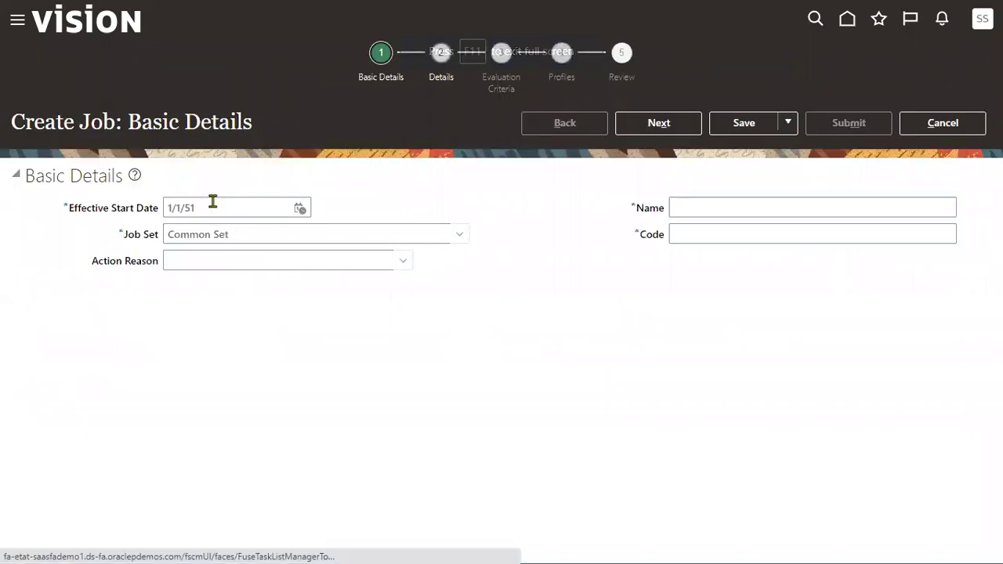
# Set the job's Effective Start Date to 1/1/22 in the calendar
pyautogui.click(298, 208)
pyautogui.click(383, 233)
pyautogui.click(369, 250)
pyautogui.click(422, 233)
pyautogui.doubleClick(423, 233)
pyautogui.write('2022')
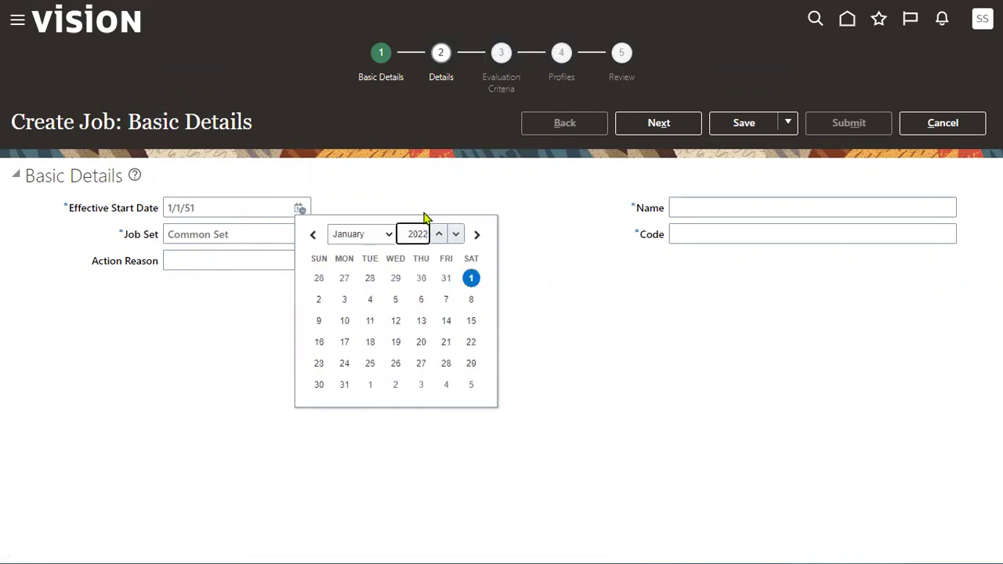
pyautogui.click(473, 278)
# Enter WIPRO_CASHIER as the job Name and paste it into Code
pyautogui.click(735, 213)
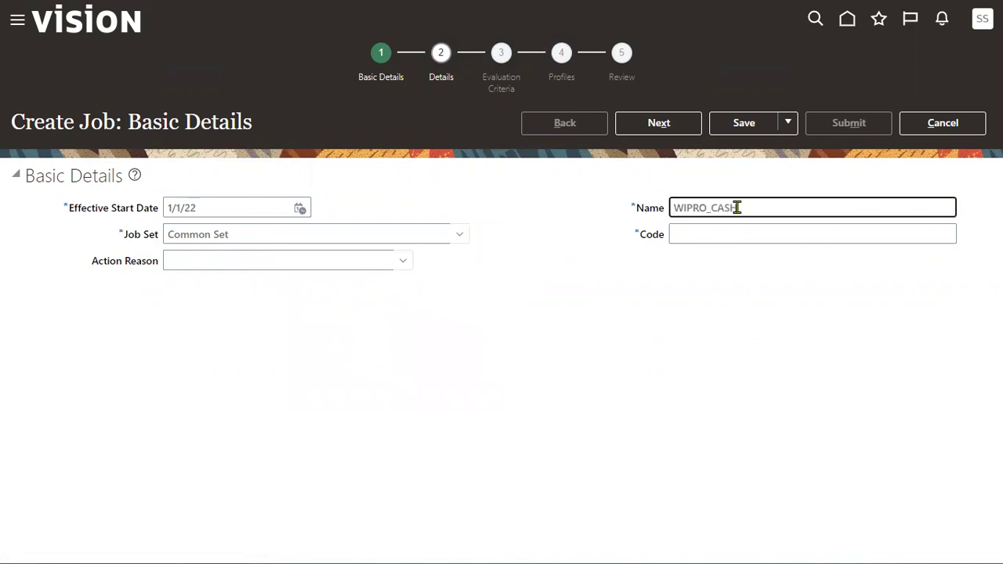
pyautogui.write('WIPRO_CASHIER')
pyautogui.doubleClick(738, 208)
pyautogui.hotkey('ctrl', 'c')
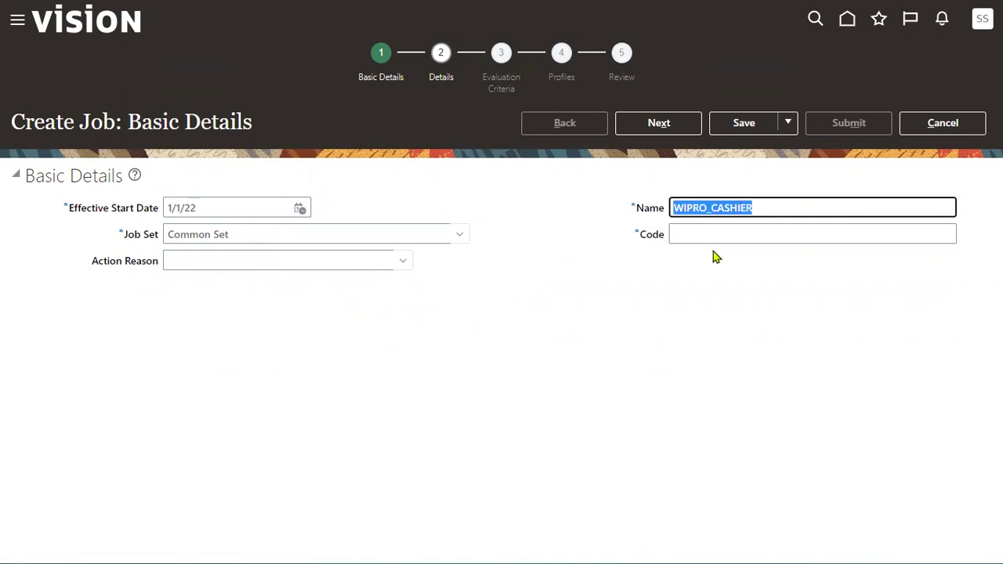
pyautogui.press('Tab')
pyautogui.hotkey('ctrl', 'v')
pyautogui.click(636, 350)
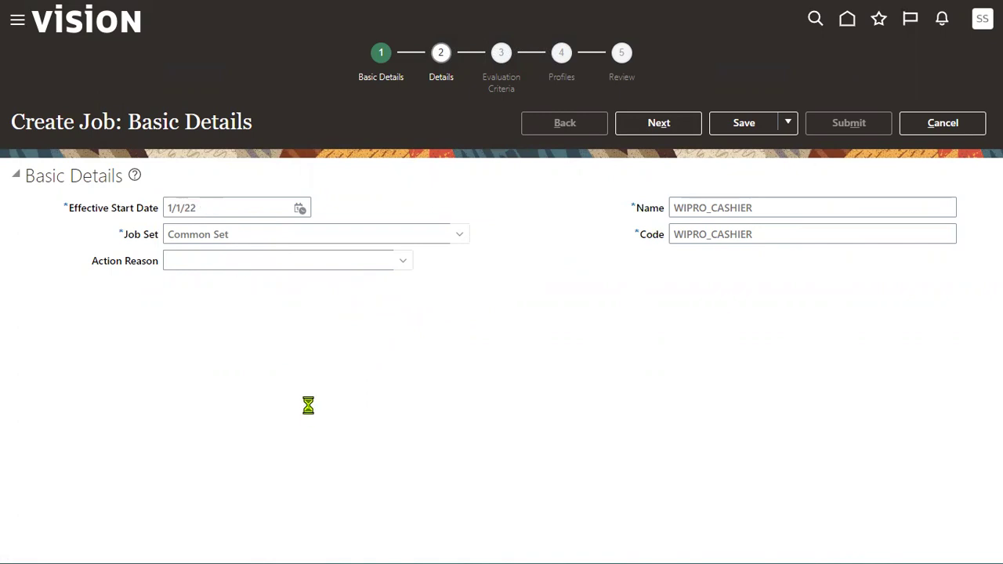
# Move past Basic Details and submit the WIPRO_CASHIER job, confirming the warning and confirmation
pyautogui.hotkey('alt', 'x')
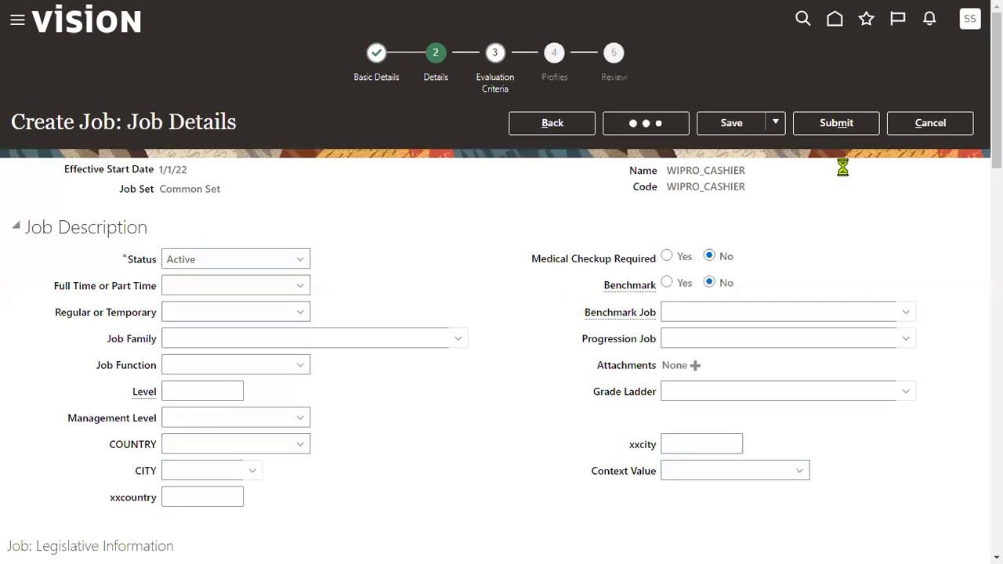
pyautogui.click(872, 129)
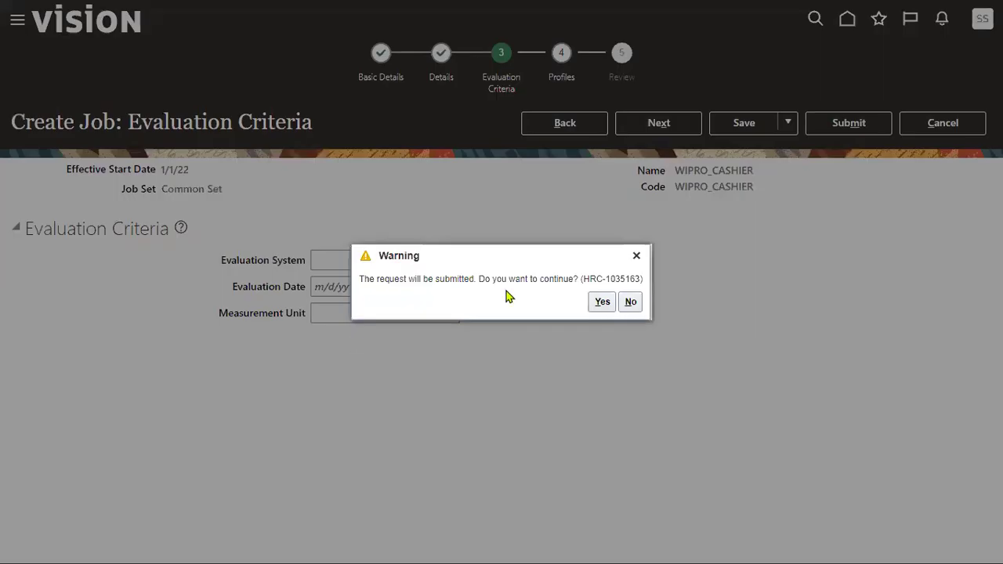
pyautogui.click(602, 302)
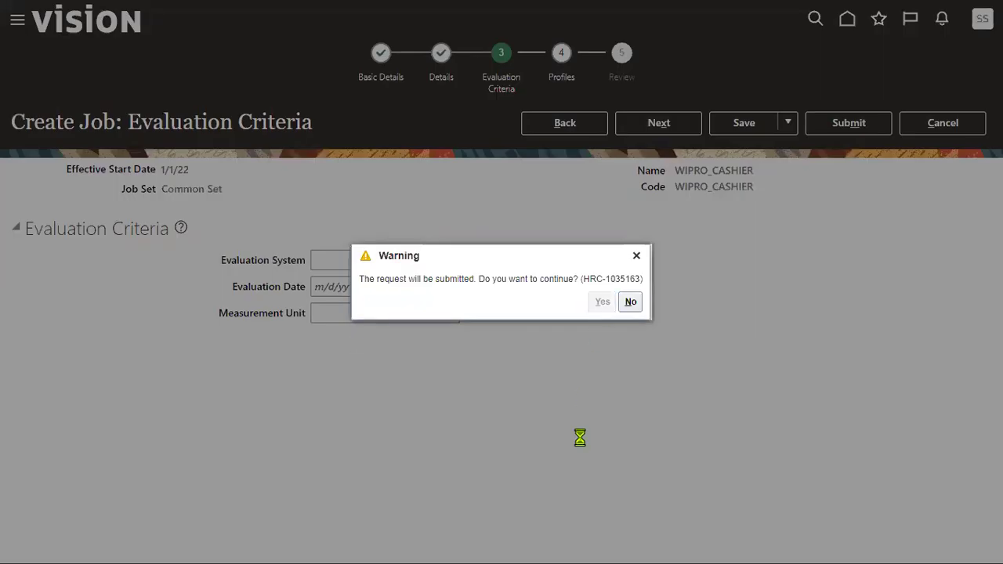
pyautogui.click(542, 302)
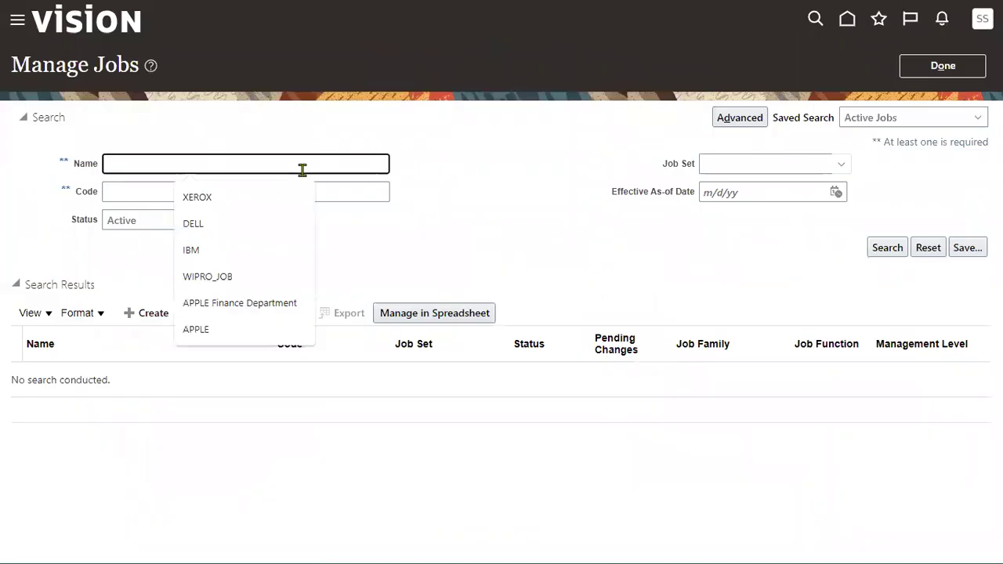
# Search Manage Jobs for WIPRO_CASHIER, then finish the task and leave full screen
pyautogui.write('WIPRO_CASHIER')
pyautogui.click(888, 247)
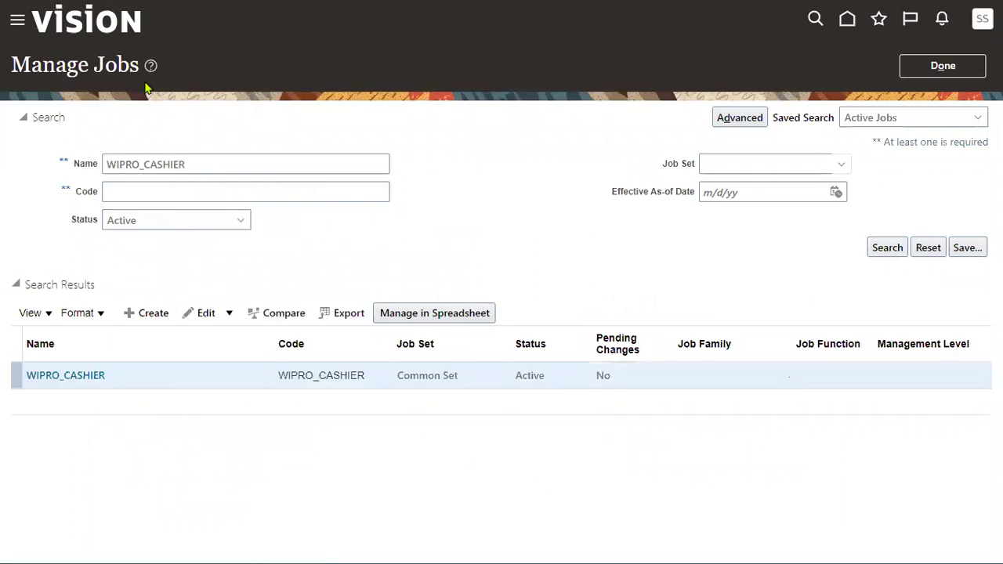
pyautogui.moveTo(95, 69); pyautogui.dragTo(128, 69)
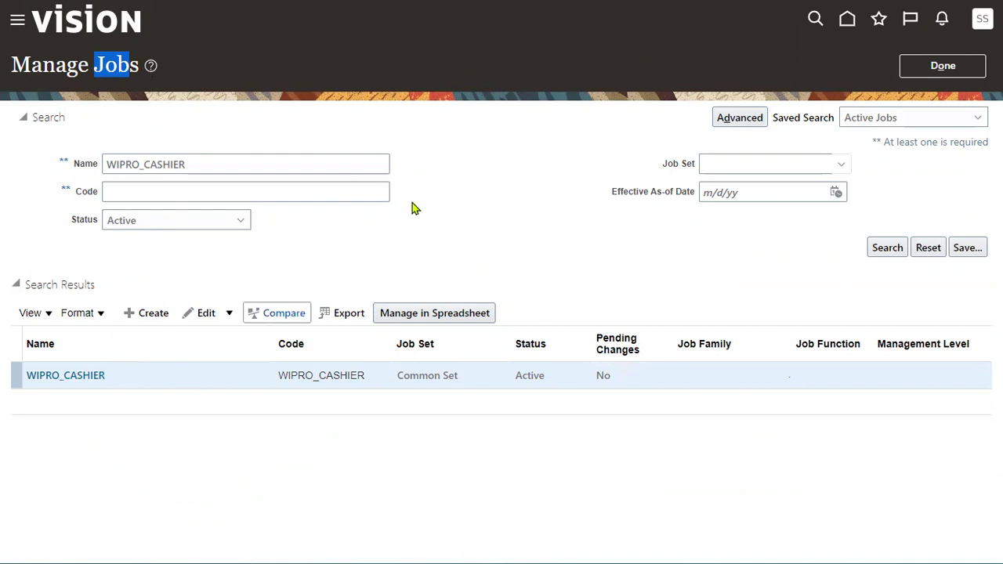
pyautogui.click(957, 67)
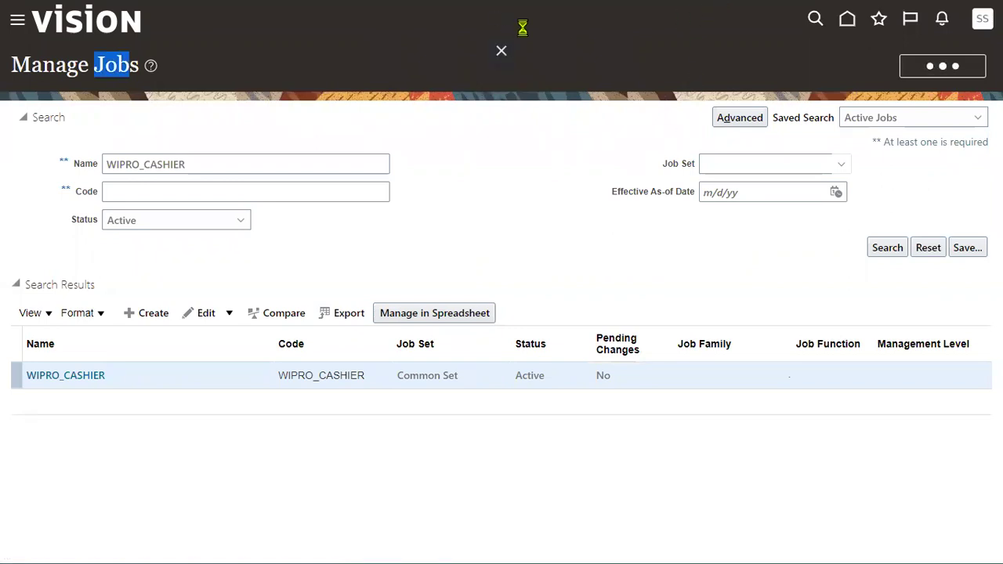
pyautogui.click(503, 46)
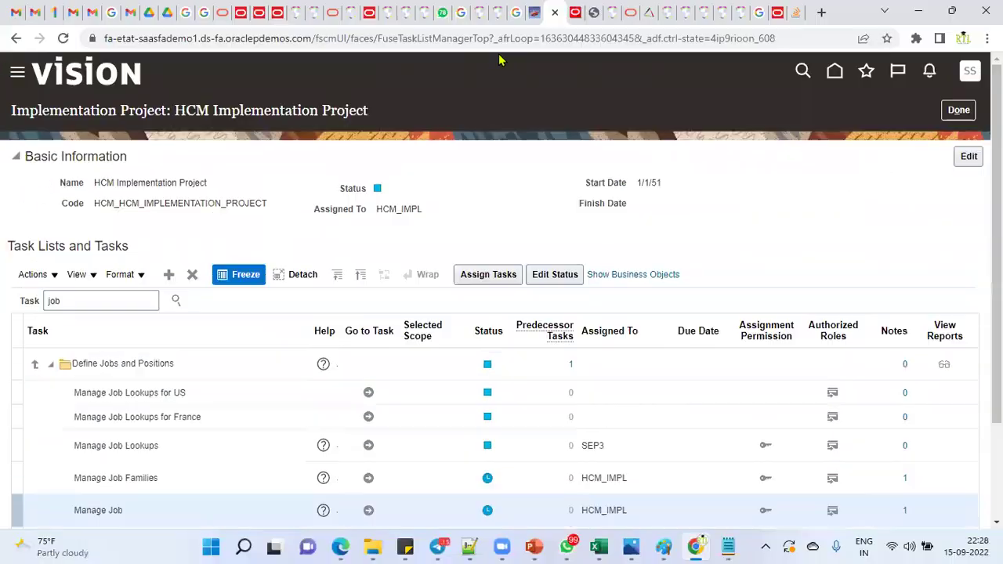
# Open Reports and Analytics from Navigator > Tools, then return to the BI Publisher data model tab
pyautogui.click(590, 14)
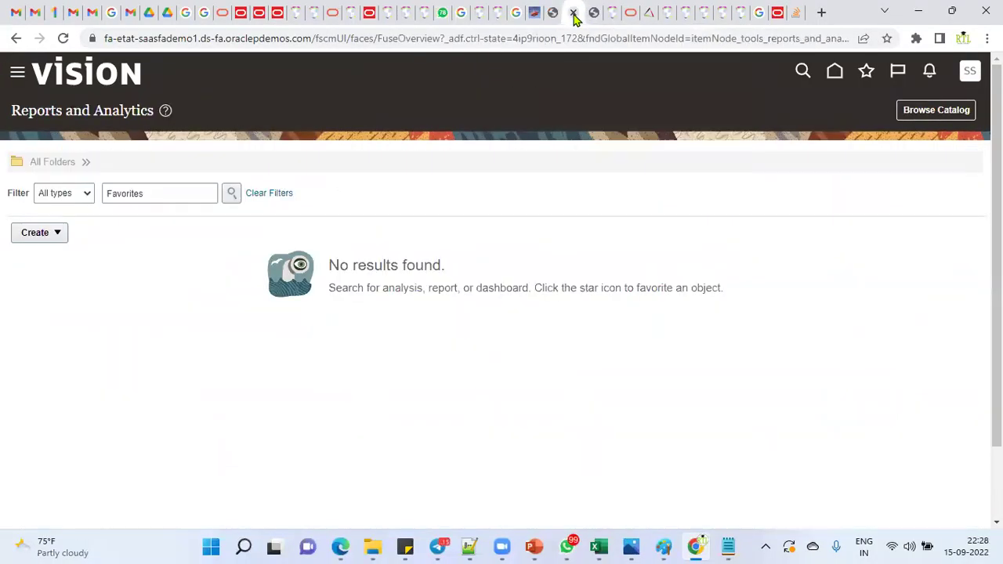
pyautogui.click(17, 75)
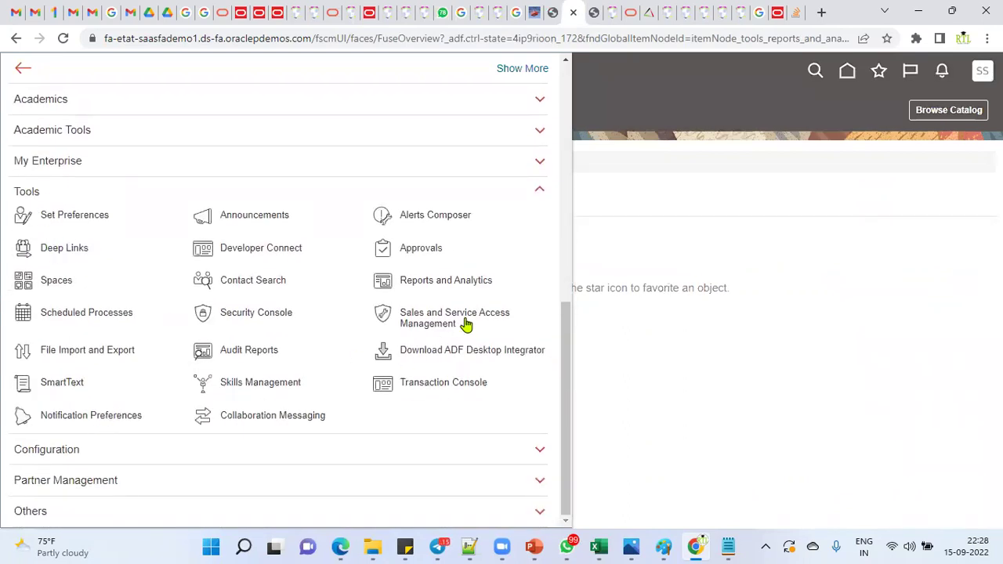
pyautogui.scroll(1, 447, 330)
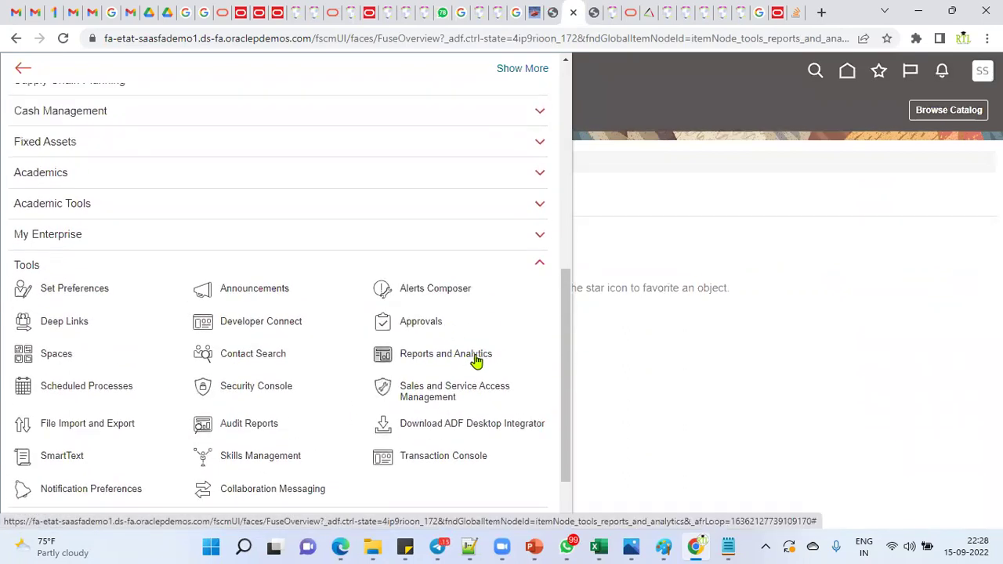
pyautogui.click(476, 360)
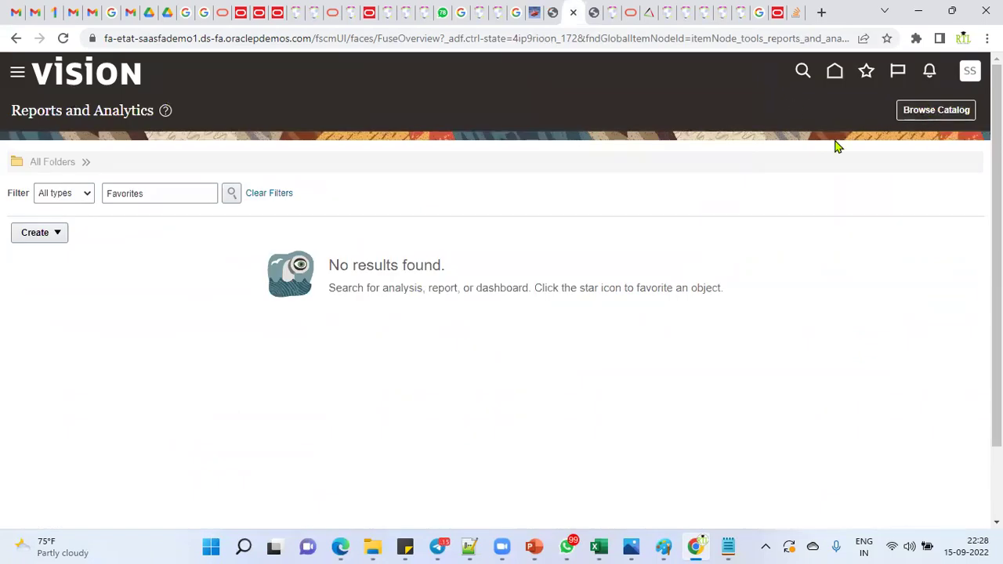
pyautogui.click(590, 12)
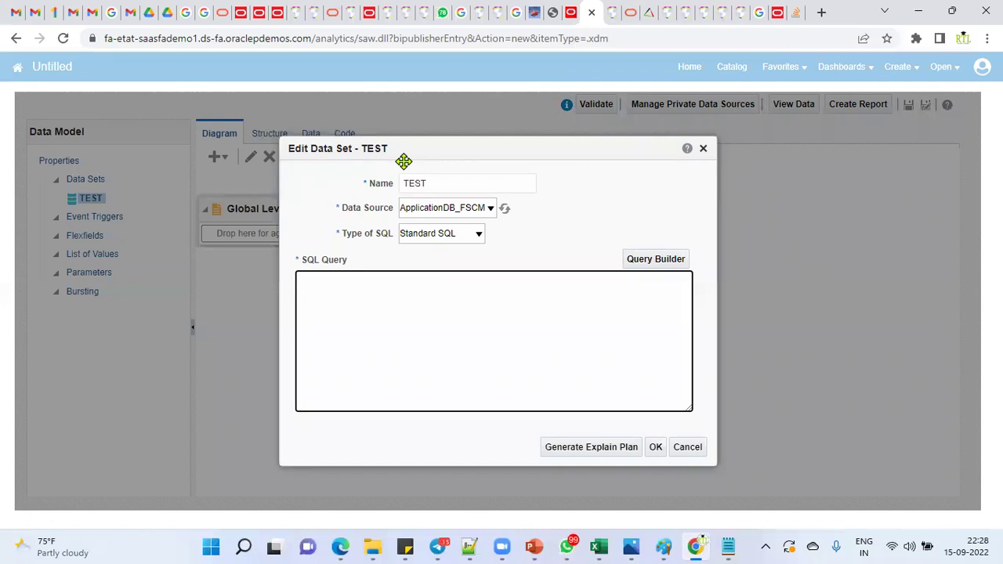
# Rename the data set HCM_JOBS, use ApplicationDB_HCM, and query SELECT * FROM PER_JOBS_F
pyautogui.hotkey('shift', 'Tab')
pyautogui.hotkey('shift', 'Tab')
pyautogui.hotkey('shift', 'Tab')
pyautogui.hotkey('shift', 'Tab')
pyautogui.write('HCM_JOBS')
pyautogui.press('Tab')
pyautogui.click(490, 208)
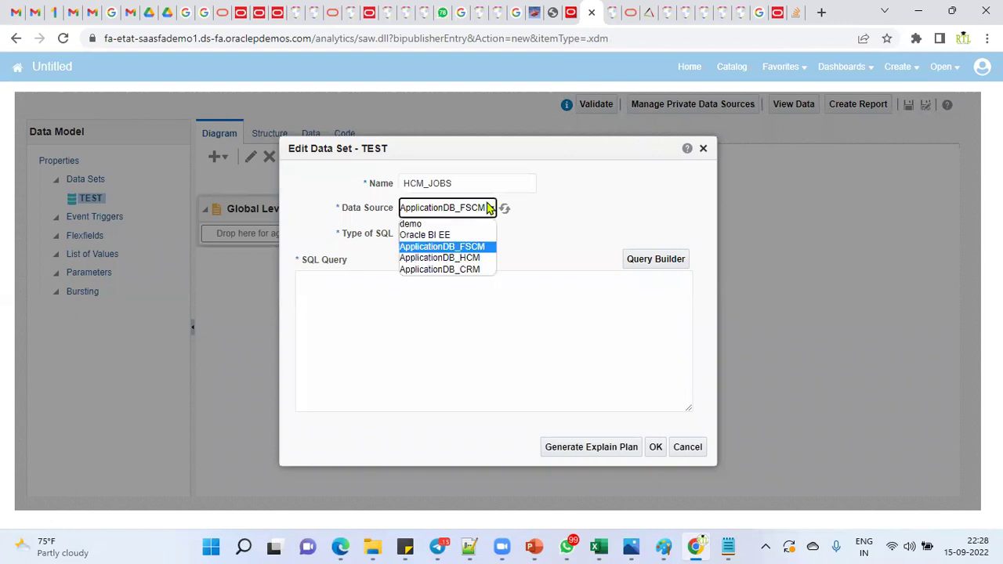
pyautogui.click(462, 259)
pyautogui.click(517, 311)
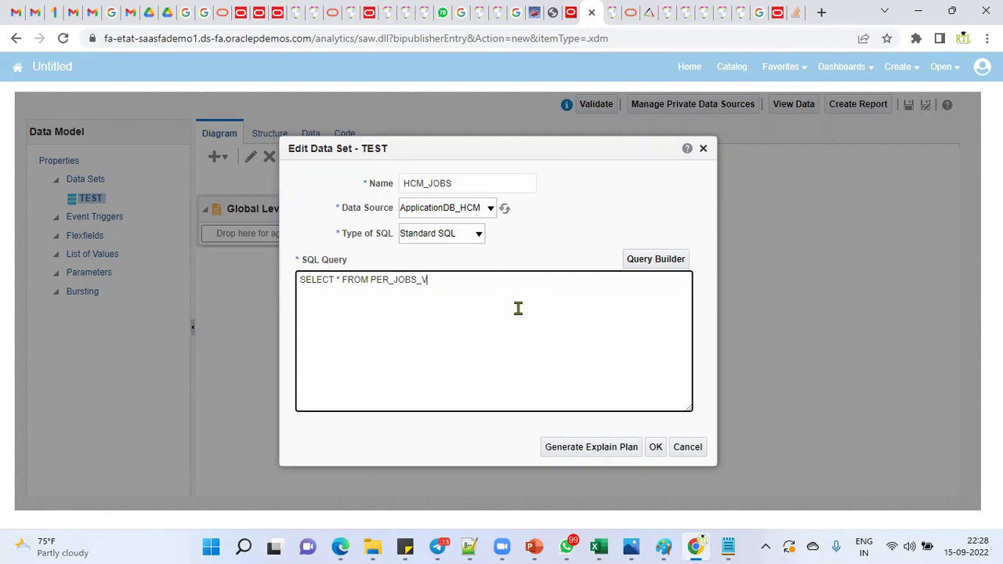
pyautogui.click(654, 449)
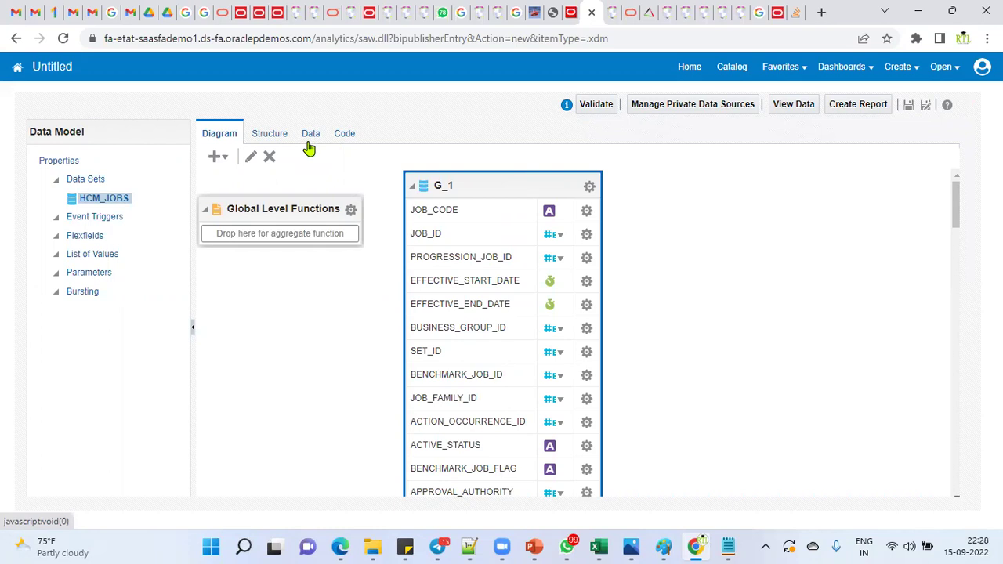
pyautogui.click(311, 134)
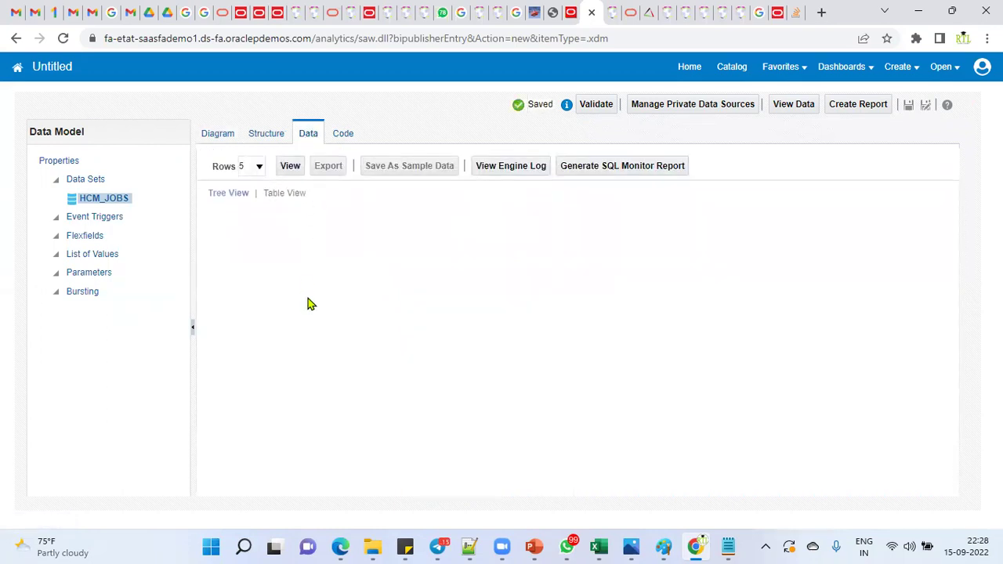
pyautogui.click(290, 165)
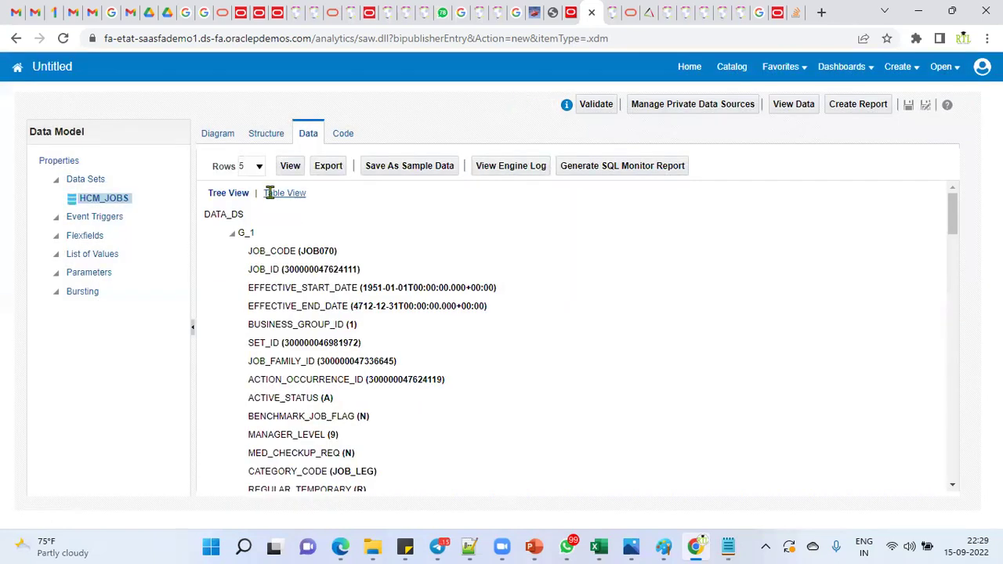
pyautogui.click(274, 193)
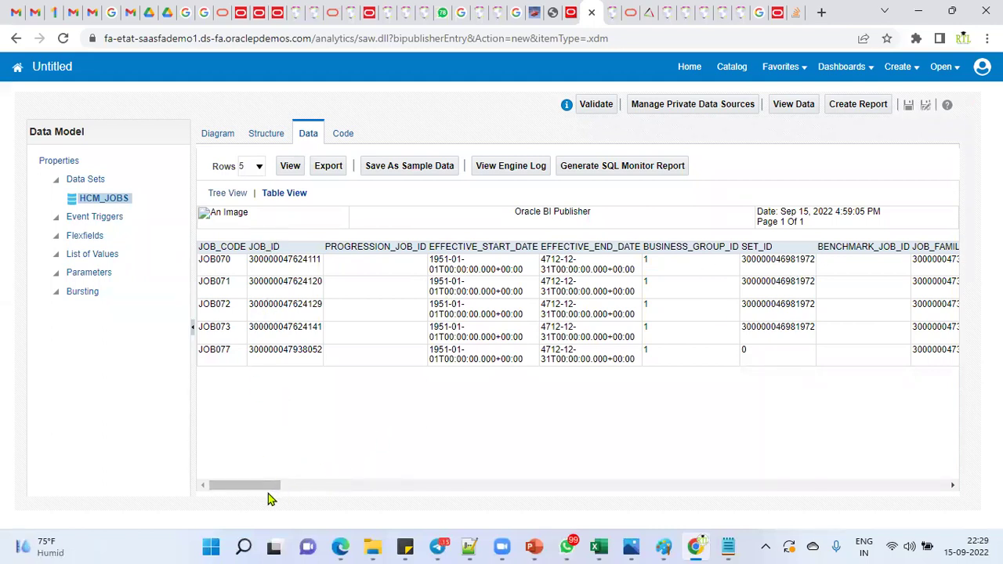
pyautogui.doubleClick(212, 249)
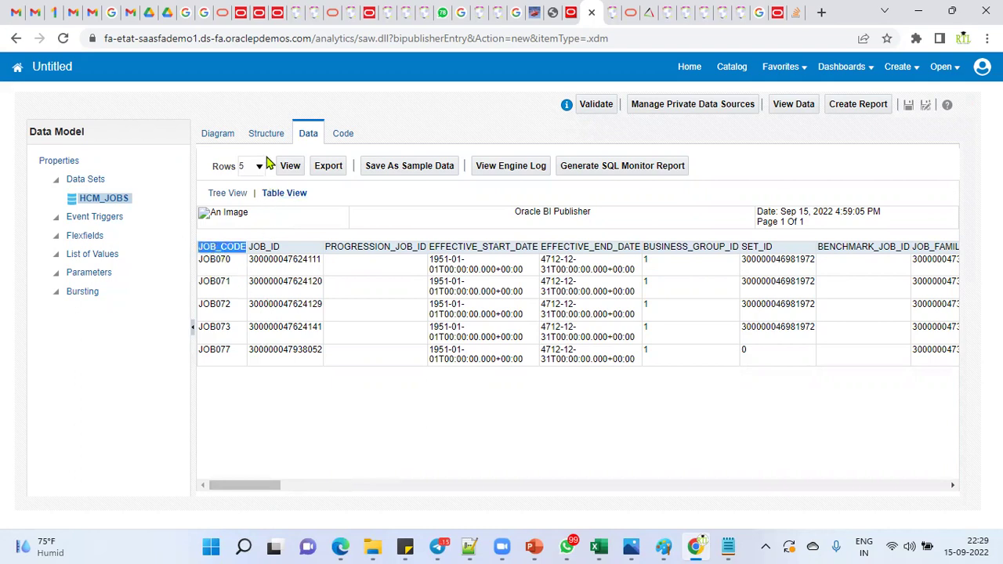
pyautogui.click(225, 139)
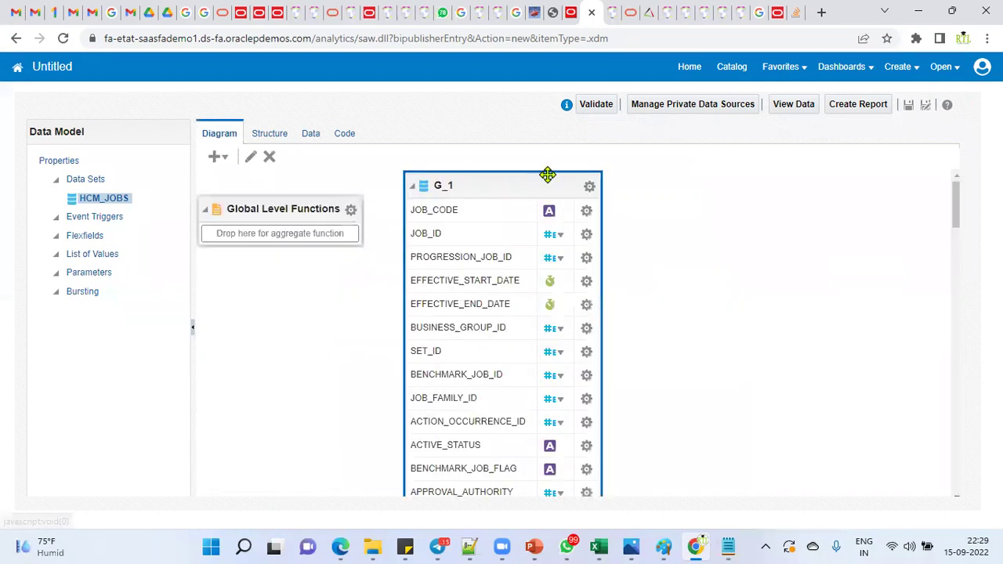
# Reopen the HCM_JOBS data set from G_1's menu to add WHERE JOB_CODE = 'WIPRO_CASHIER'
pyautogui.click(590, 186)
pyautogui.click(628, 365)
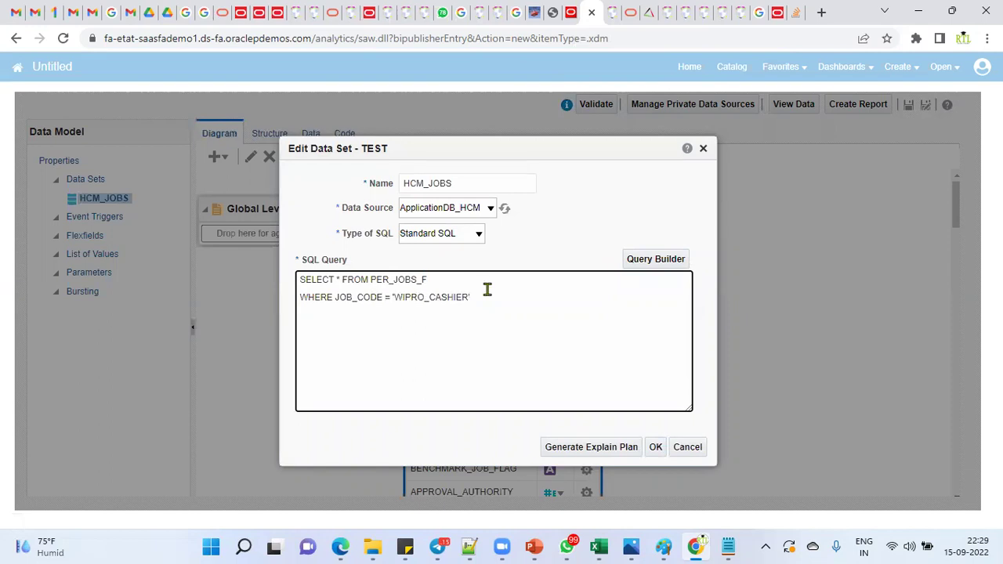
# Apply the filtered query and preview its data in Table View
pyautogui.click(656, 447)
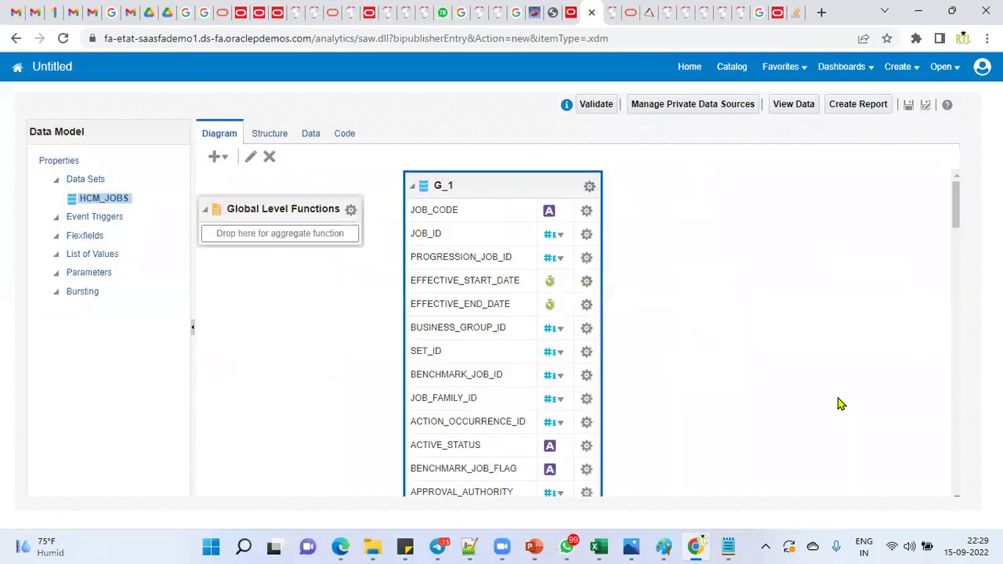
pyautogui.click(310, 135)
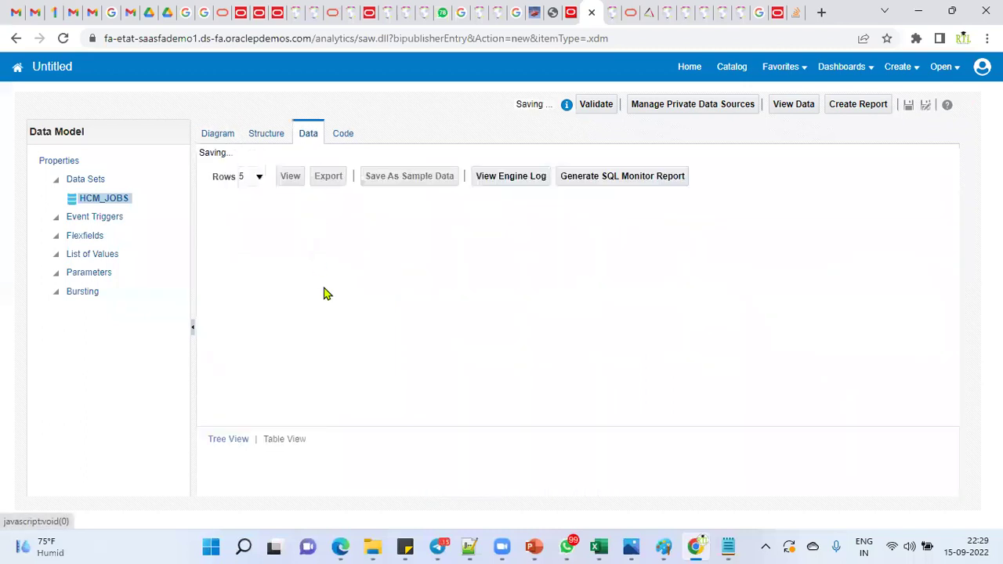
pyautogui.click(292, 168)
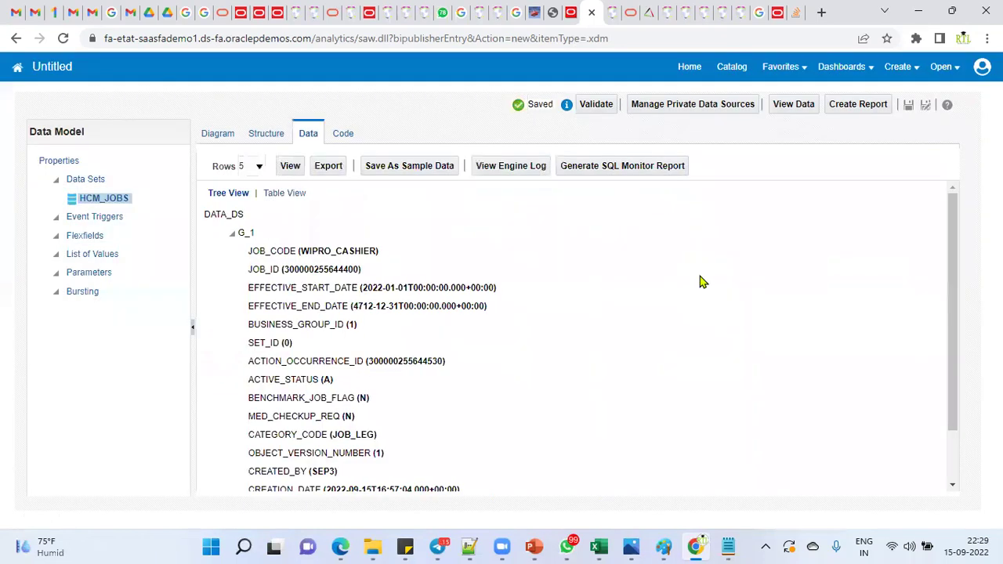
pyautogui.click(296, 194)
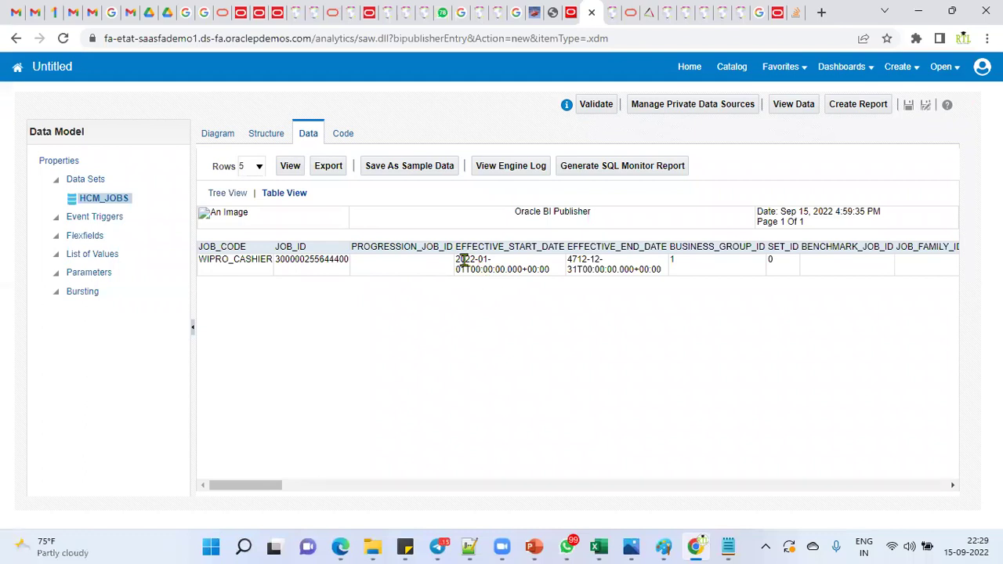
# Highlight the WIPRO_CASHIER row's effective dates, 2022-01-01 to 4712-12-31
pyautogui.moveTo(457, 261); pyautogui.dragTo(468, 292)
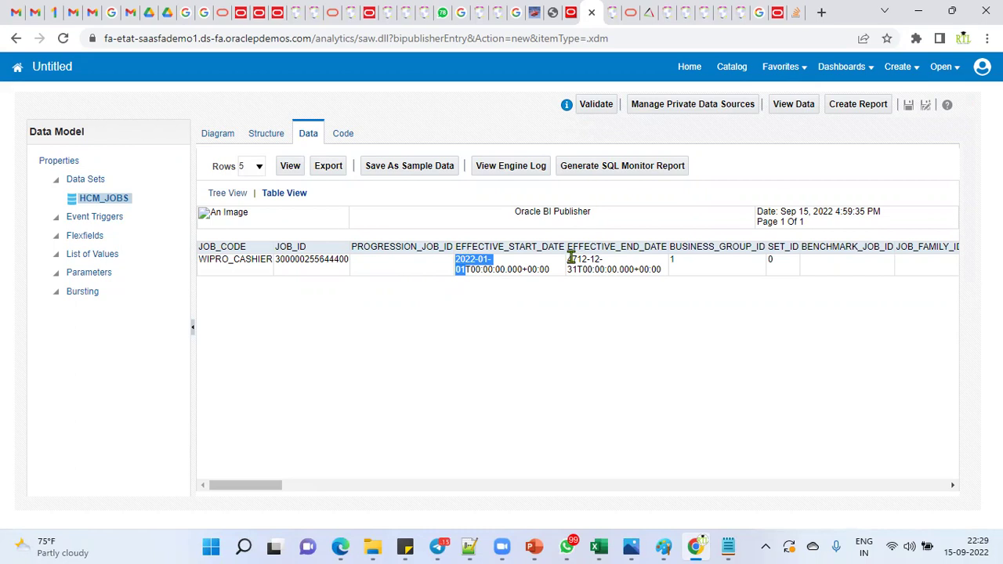
pyautogui.moveTo(569, 260); pyautogui.dragTo(585, 259)
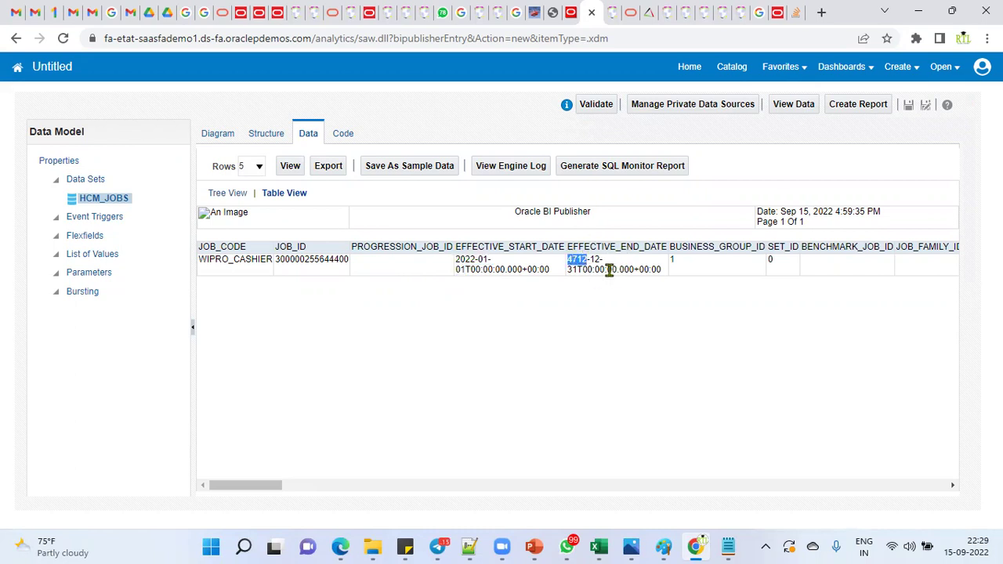
pyautogui.click(597, 260)
pyautogui.moveTo(568, 260)
pyautogui.mouseDown()
pyautogui.moveTo(591, 269)
pyautogui.moveTo(598, 261)
pyautogui.moveTo(567, 259)
pyautogui.mouseUp()
# Rewrite the HCM_JOBS query to select JOB_ID, JOB_CODE, CREATED_BY and begin a TO_CHAR line
pyautogui.click(218, 138)
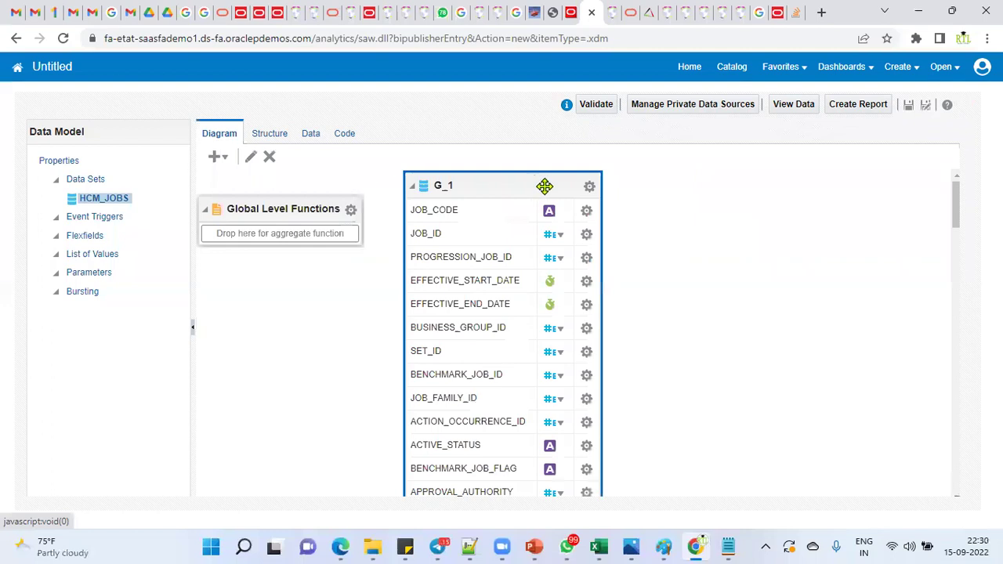
pyautogui.click(590, 186)
pyautogui.click(635, 365)
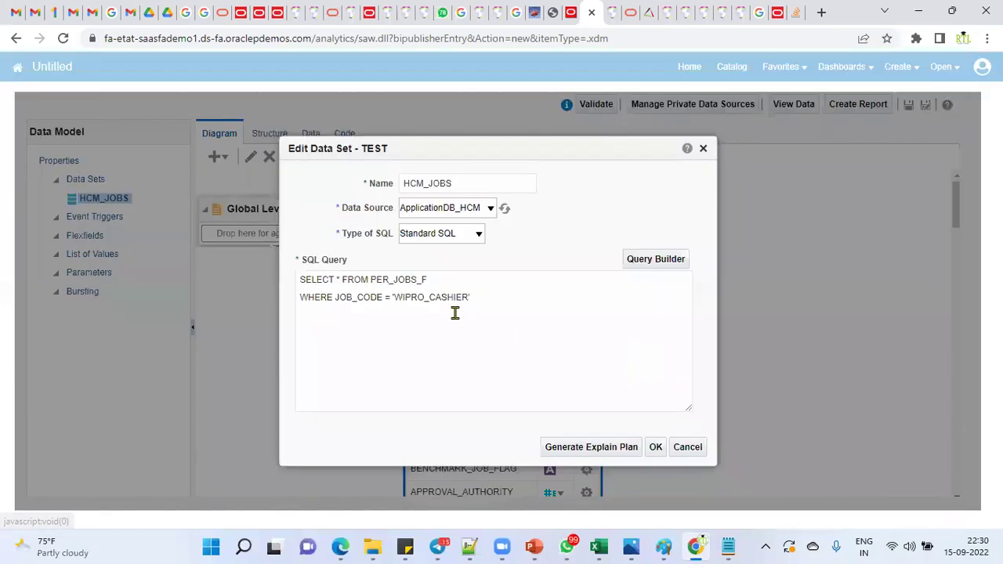
pyautogui.click(339, 280)
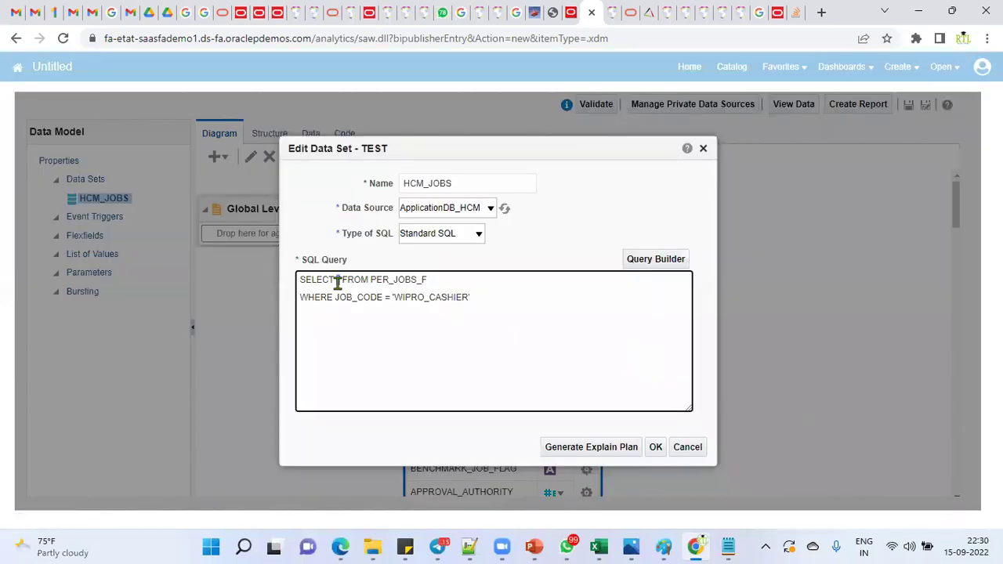
pyautogui.press('Return')
pyautogui.press('Return')
pyautogui.press('Return')
pyautogui.press('Return')
pyautogui.press('Return')
pyautogui.press('Return')
pyautogui.press('Return')
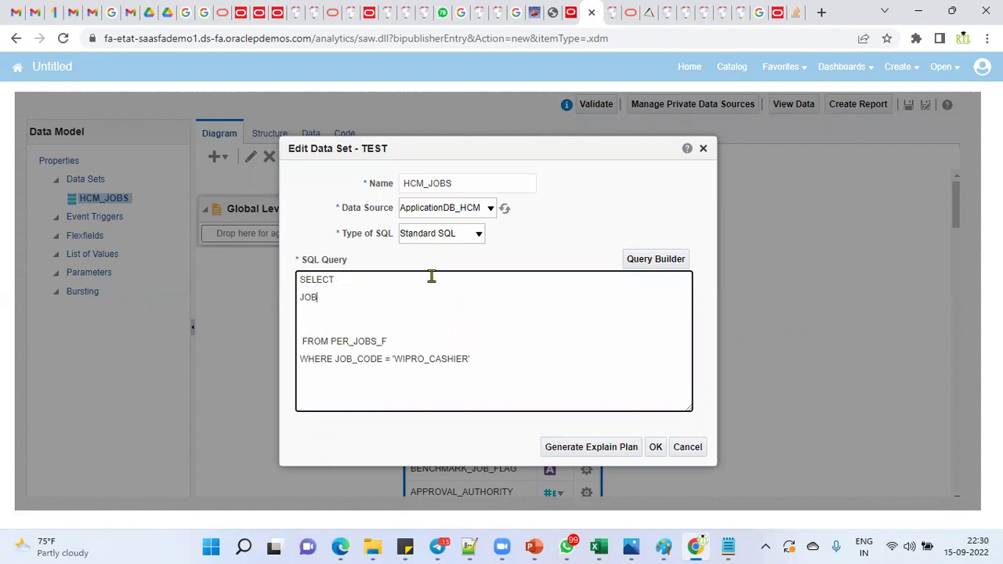
pyautogui.write('JOB_ID,')
pyautogui.press('Return')
pyautogui.write('JOB_CODE,')
pyautogui.press('Return')
pyautogui.write('CREATED_BY')
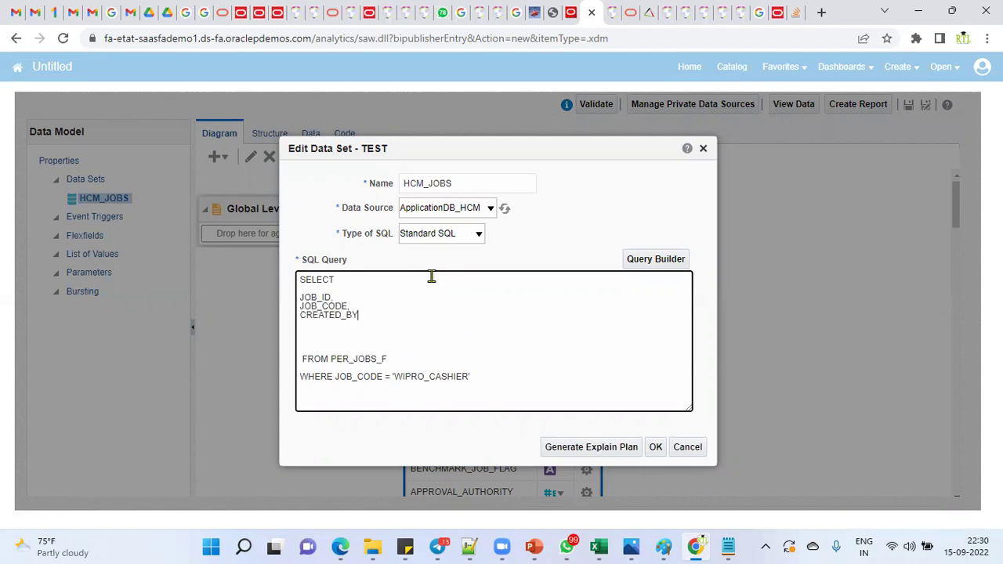
pyautogui.write(',')
pyautogui.press('Return')
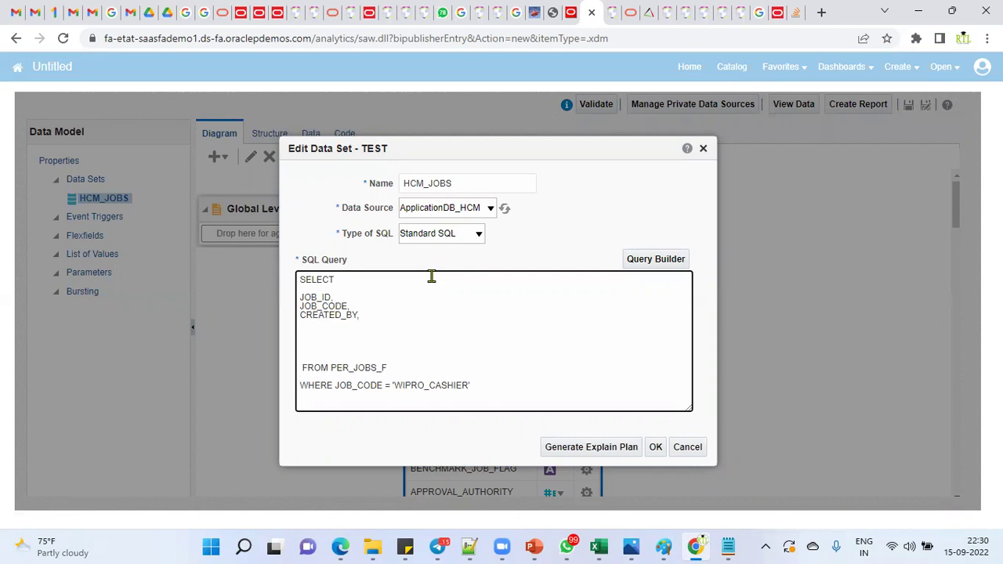
pyautogui.write('TO_CHAR')
# Copy the two TO_CHAR date-formatting lines from Notepad++ to replace the partial TO_CHAR line
pyautogui.click(469, 546)
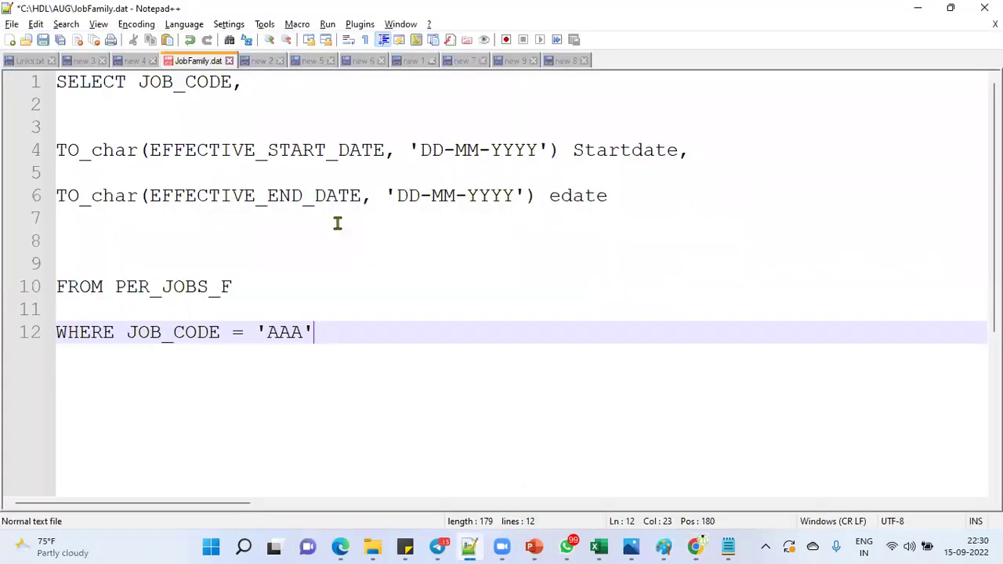
pyautogui.moveTo(666, 193); pyautogui.dragTo(50, 152)
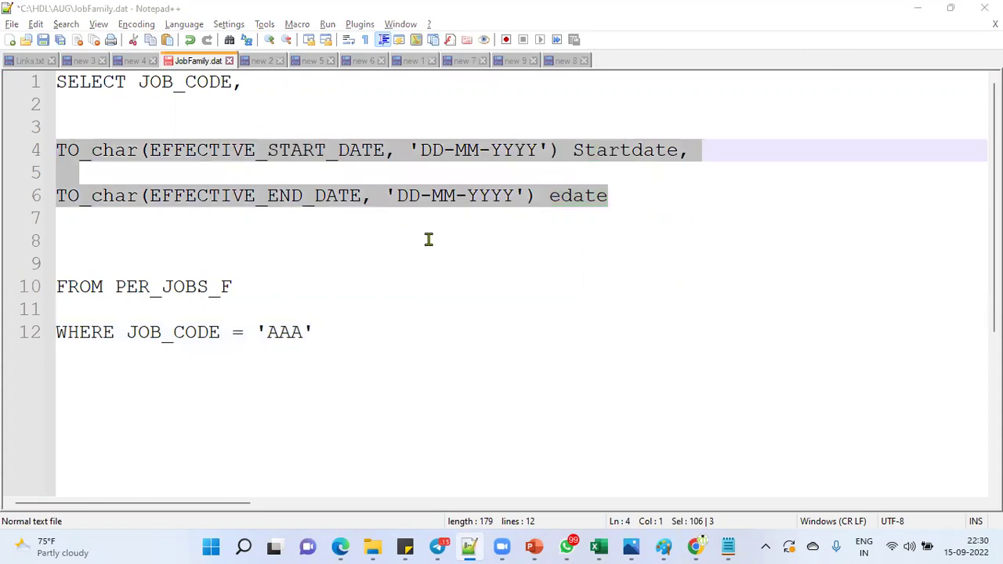
pyautogui.hotkey('ctrl', 'c')
pyautogui.hotkey('alt', 'Tab')
pyautogui.moveTo(345, 328); pyautogui.dragTo(280, 329)
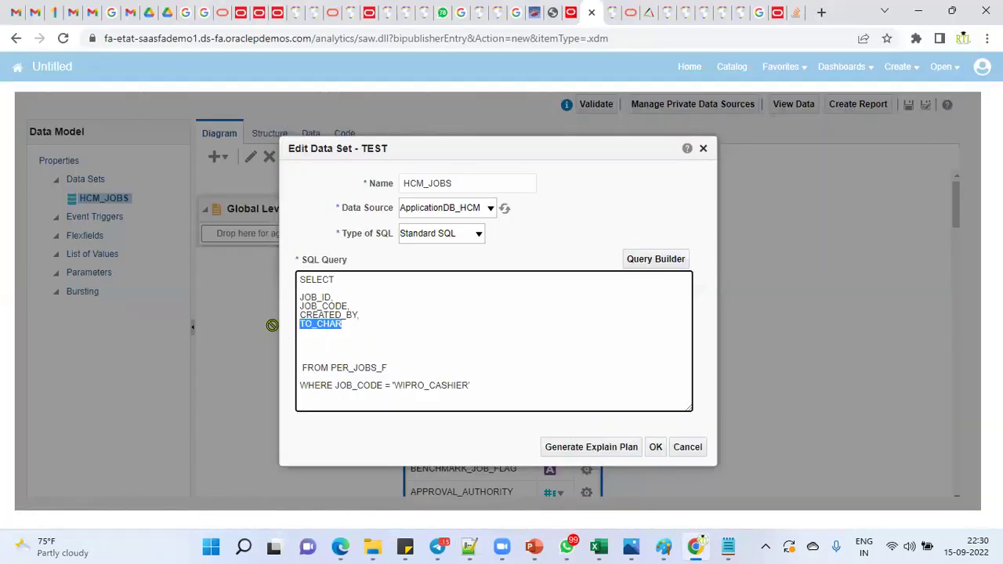
pyautogui.hotkey('ctrl', 'v')
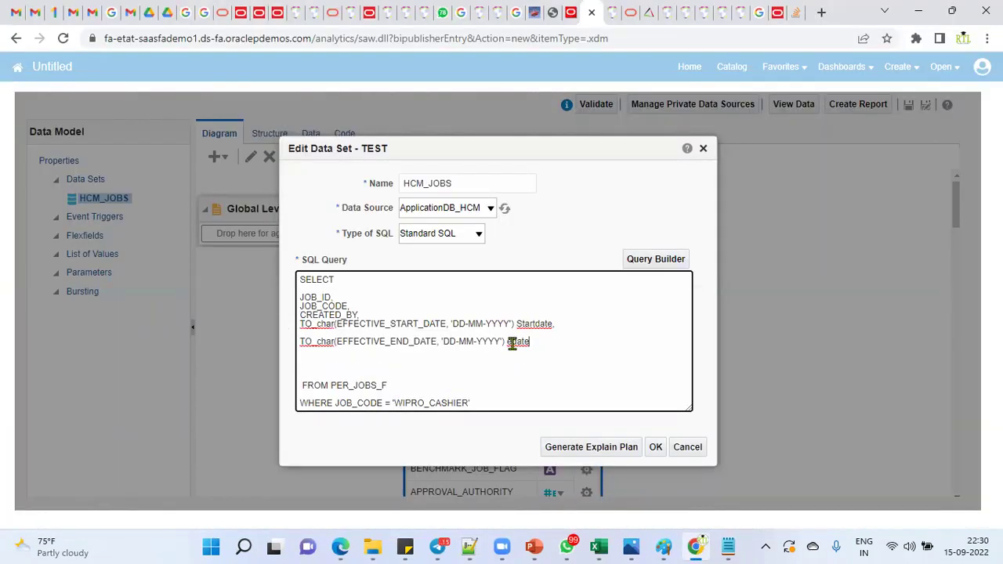
pyautogui.write('ND')
pyautogui.press('BackSpace')
pyautogui.press('BackSpace')
pyautogui.press('BackSpace')
pyautogui.write('End')
pyautogui.click(655, 448)
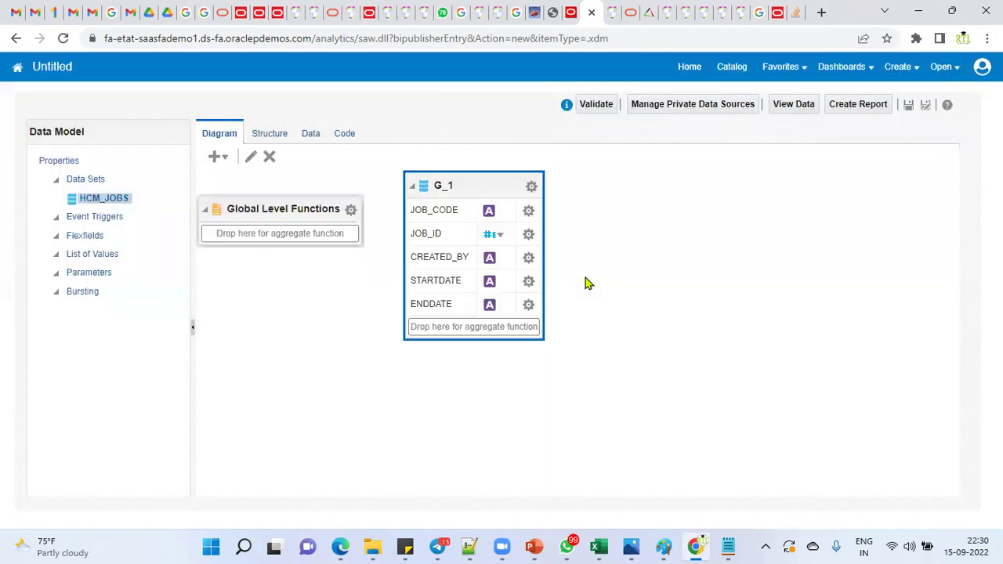
pyautogui.click(304, 142)
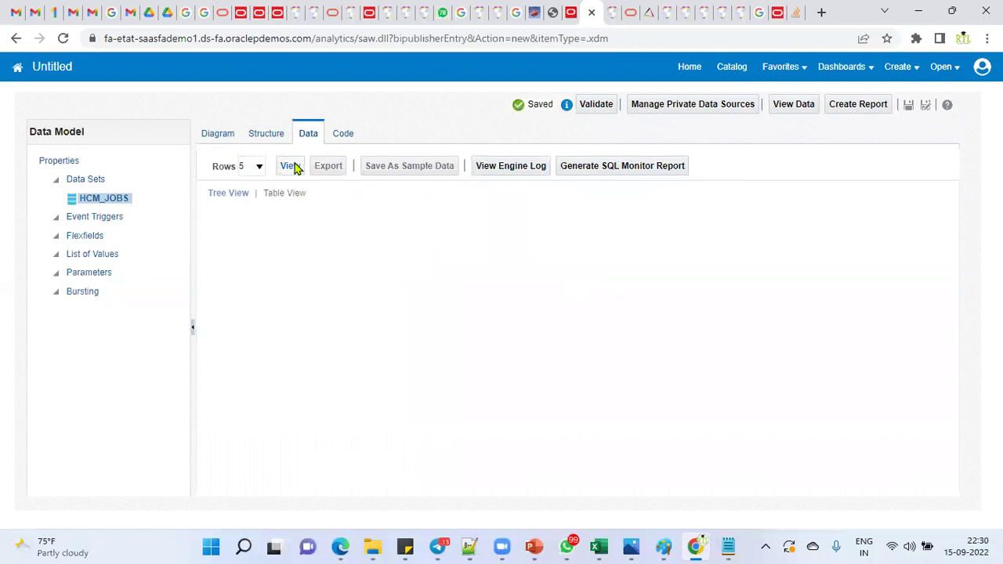
pyautogui.click(290, 166)
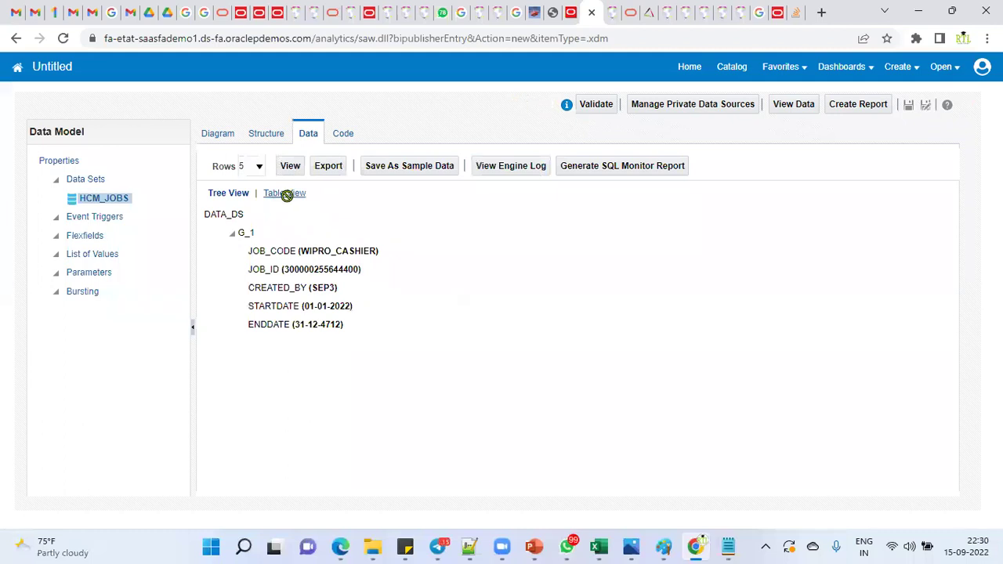
pyautogui.click(286, 193)
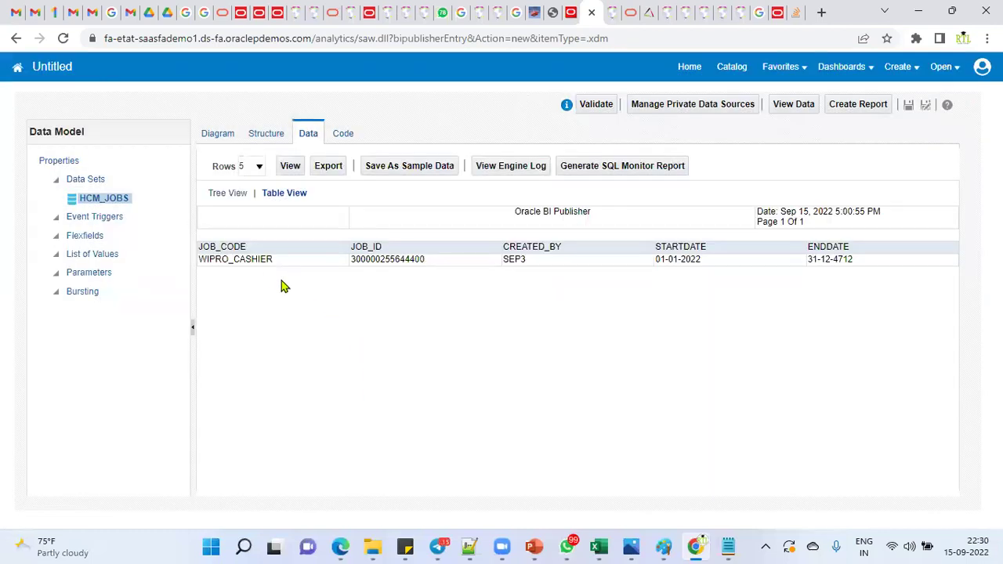
pyautogui.doubleClick(246, 259)
pyautogui.doubleClick(390, 260)
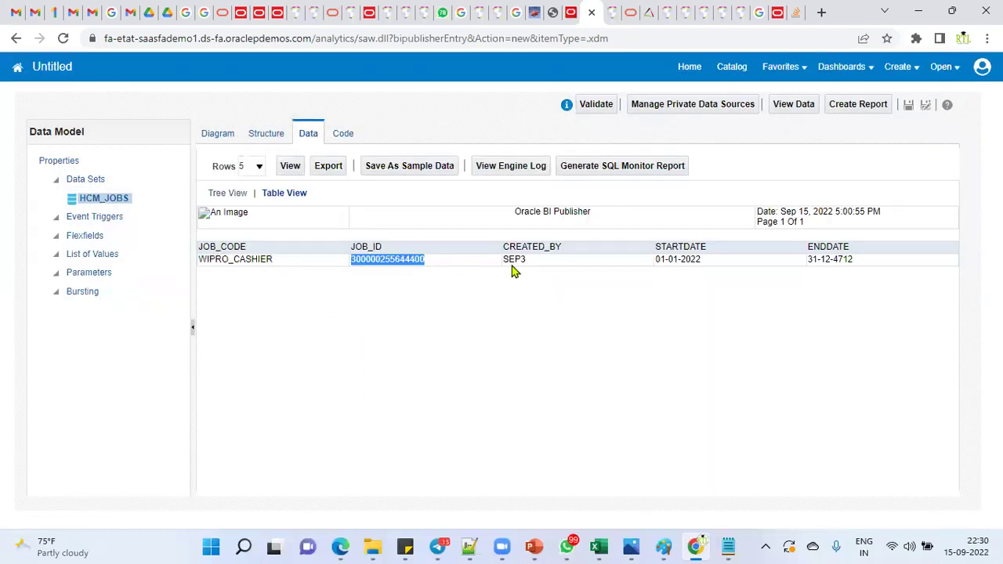
pyautogui.doubleClick(514, 259)
pyautogui.click(604, 320)
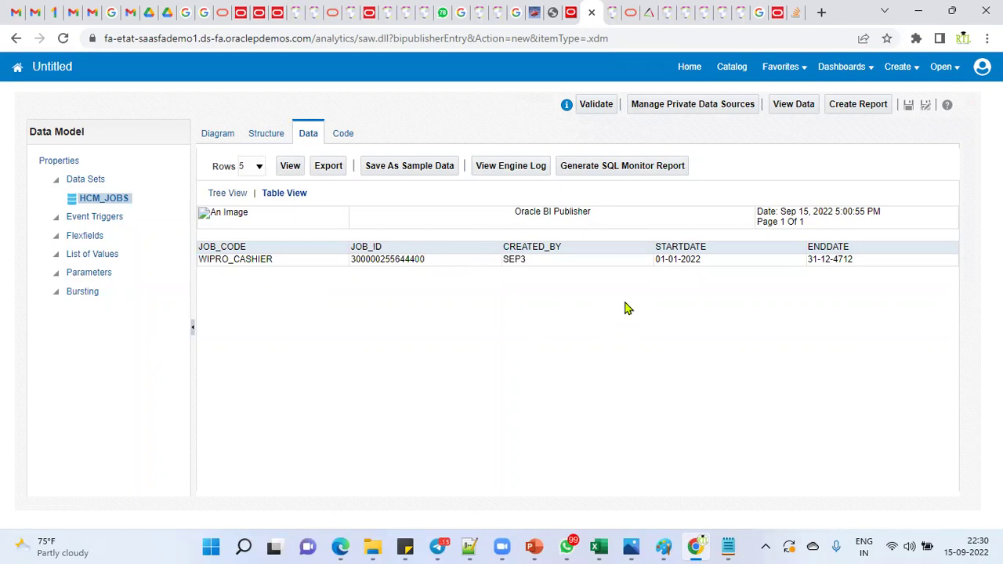
pyautogui.moveTo(657, 259); pyautogui.dragTo(708, 264)
pyautogui.moveTo(812, 259); pyautogui.dragTo(857, 265)
pyautogui.click(808, 417)
# Open the Manage Job task from the HCM implementation project
pyautogui.click(543, 12)
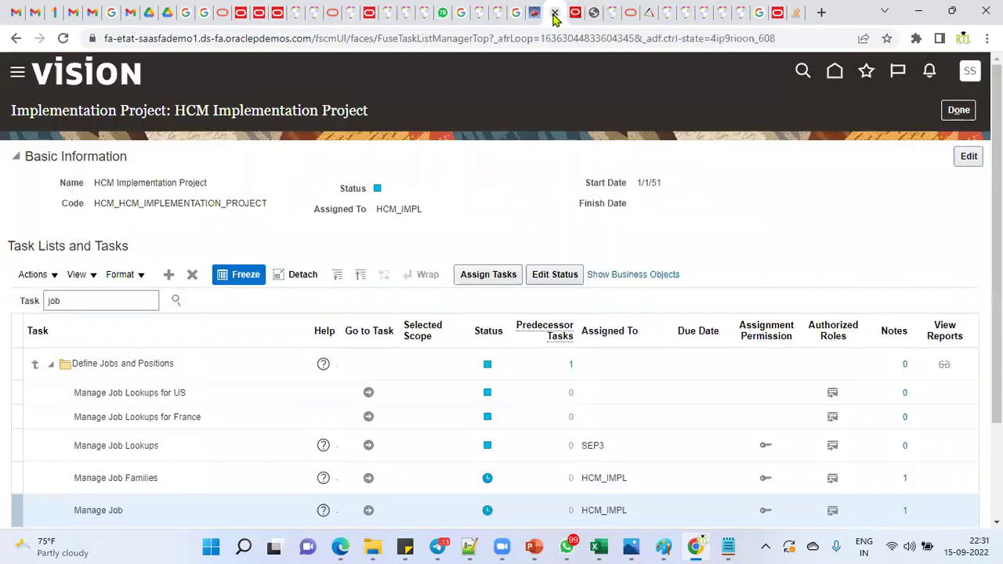
pyautogui.click(575, 13)
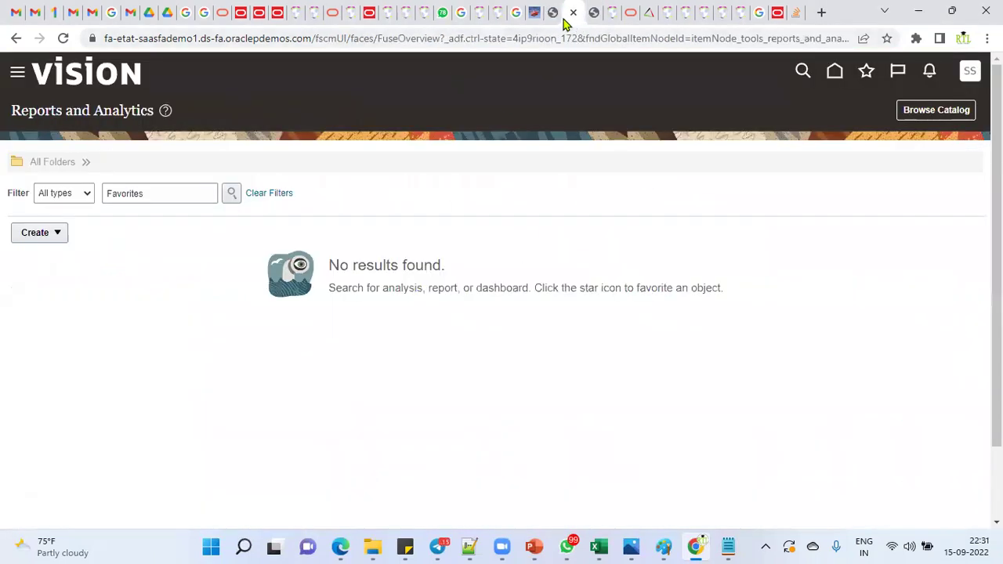
pyautogui.click(554, 15)
pyautogui.click(368, 510)
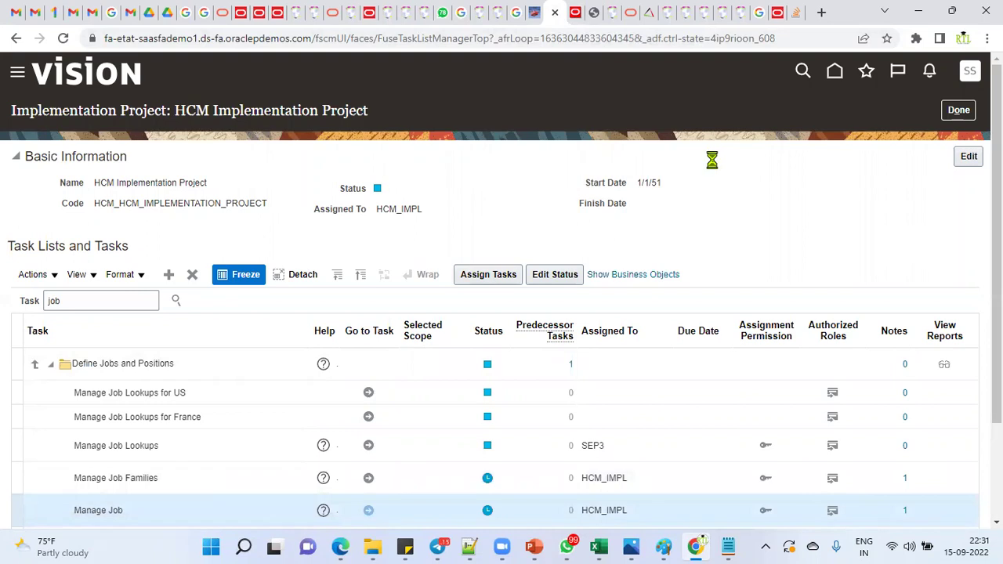
# Search jobs by Name 'WIPRO' and select the WIPRO_CASHIER result for editing
pyautogui.click(184, 219)
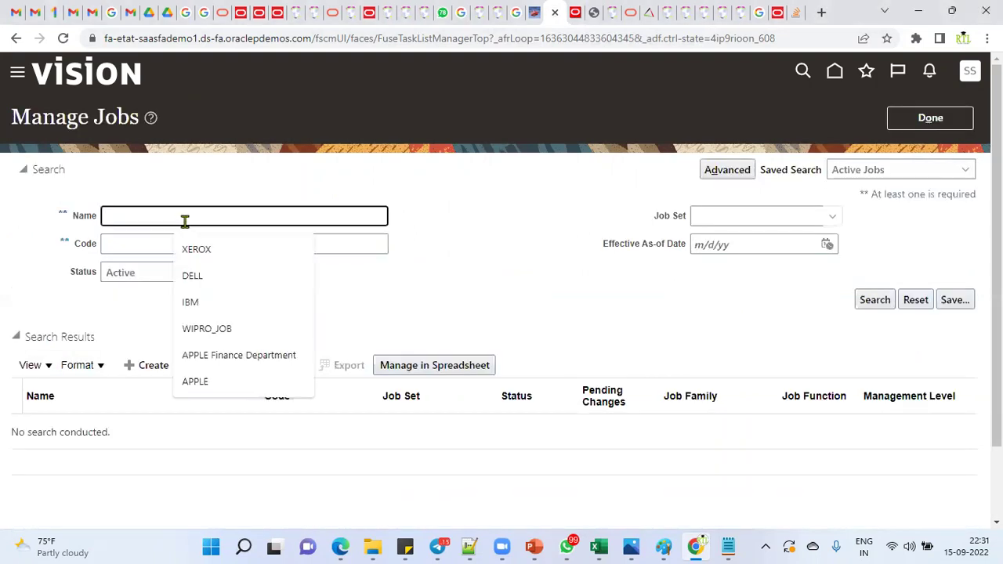
pyautogui.hotkey('ctrl', 'v')
pyautogui.hotkey('ctrl', 'a')
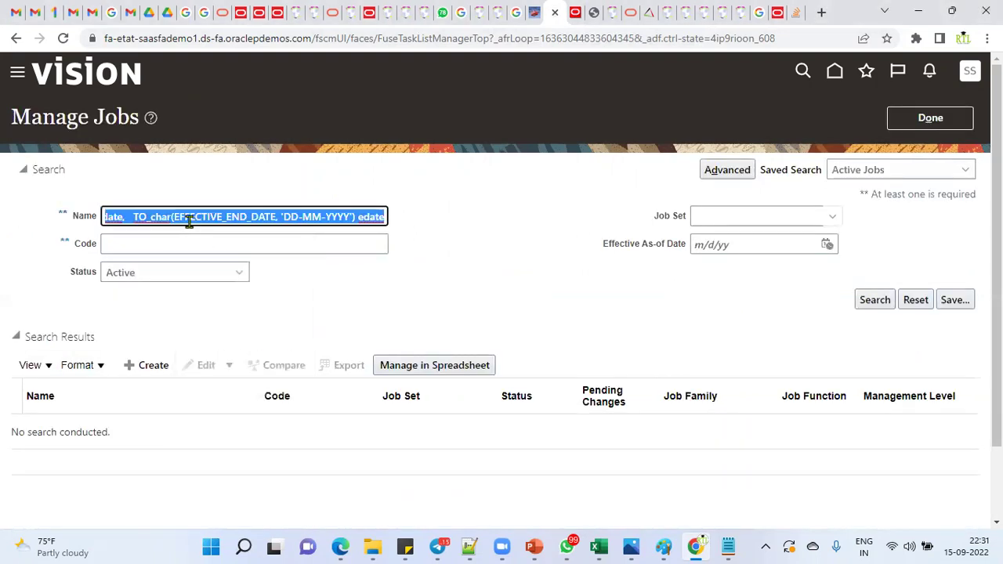
pyautogui.write('WIPRO')
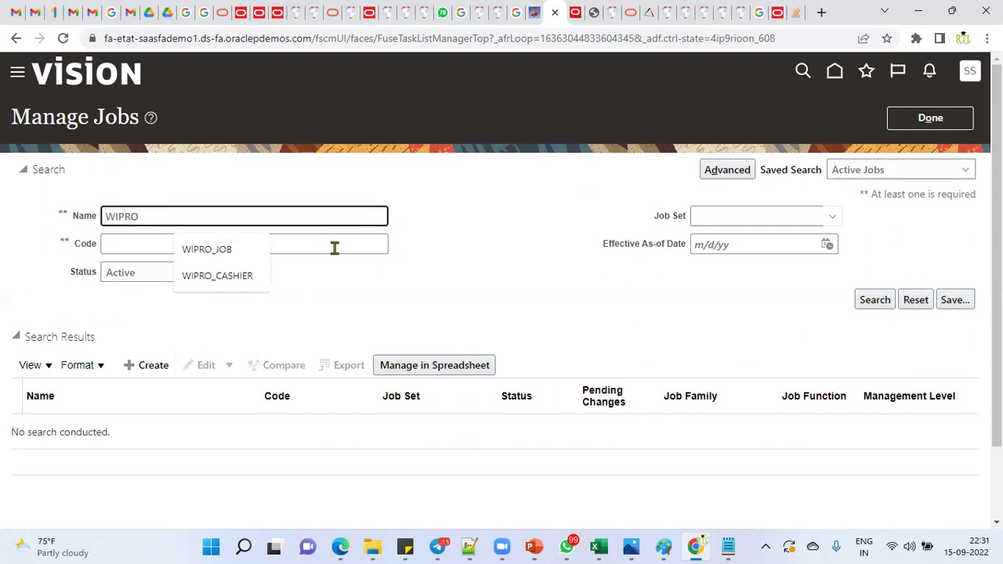
pyautogui.press('Return')
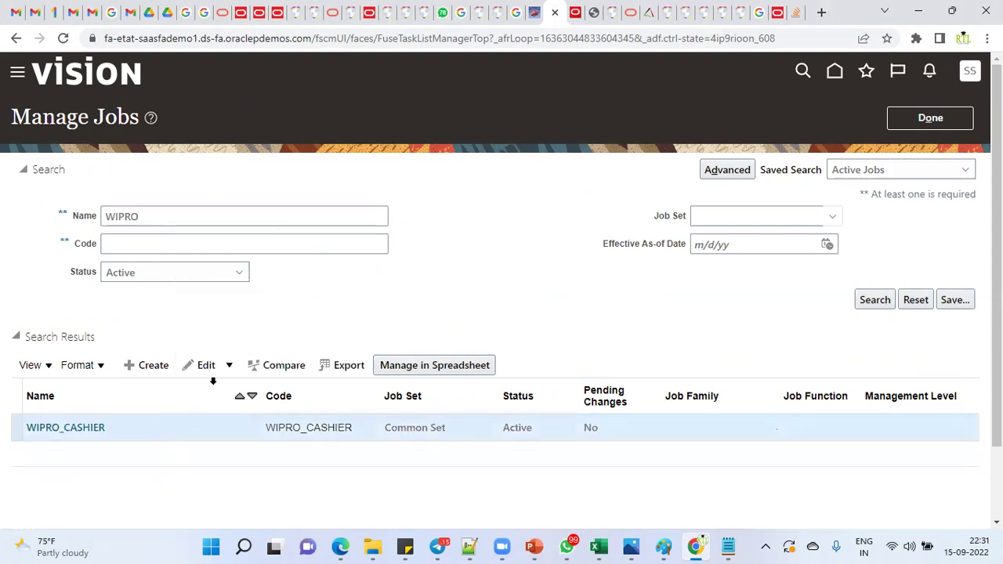
pyautogui.click(219, 367)
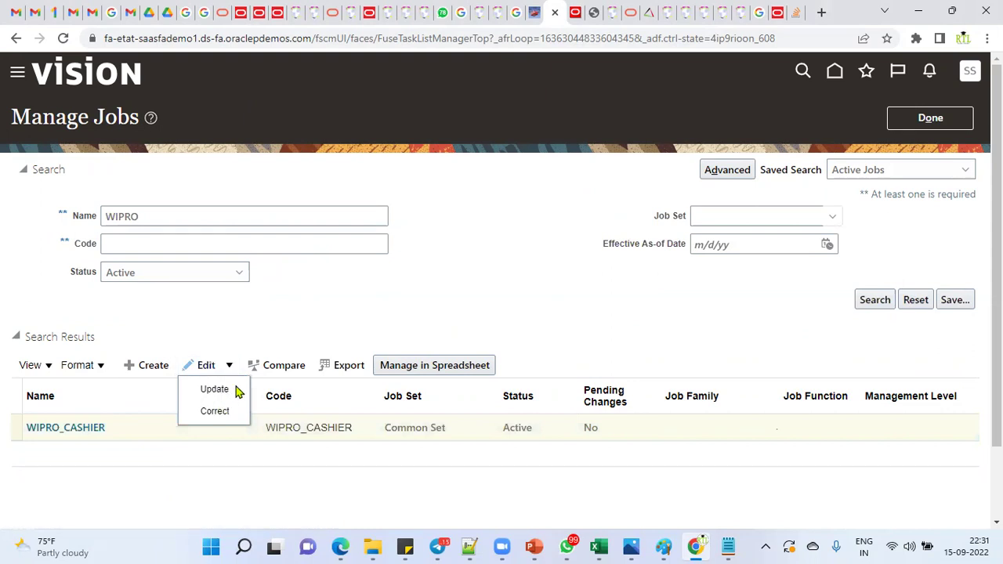
pyautogui.click(235, 381)
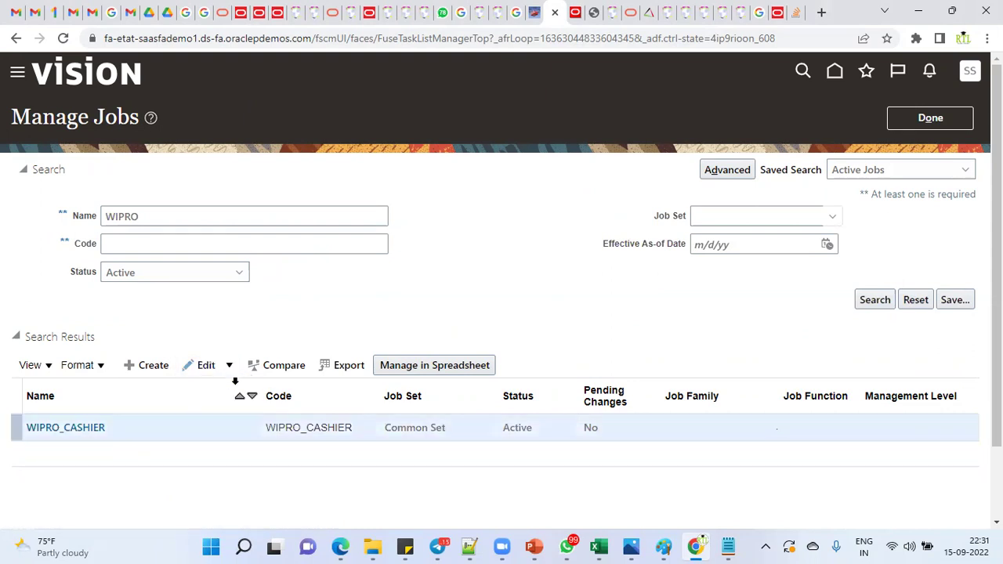
pyautogui.click(216, 372)
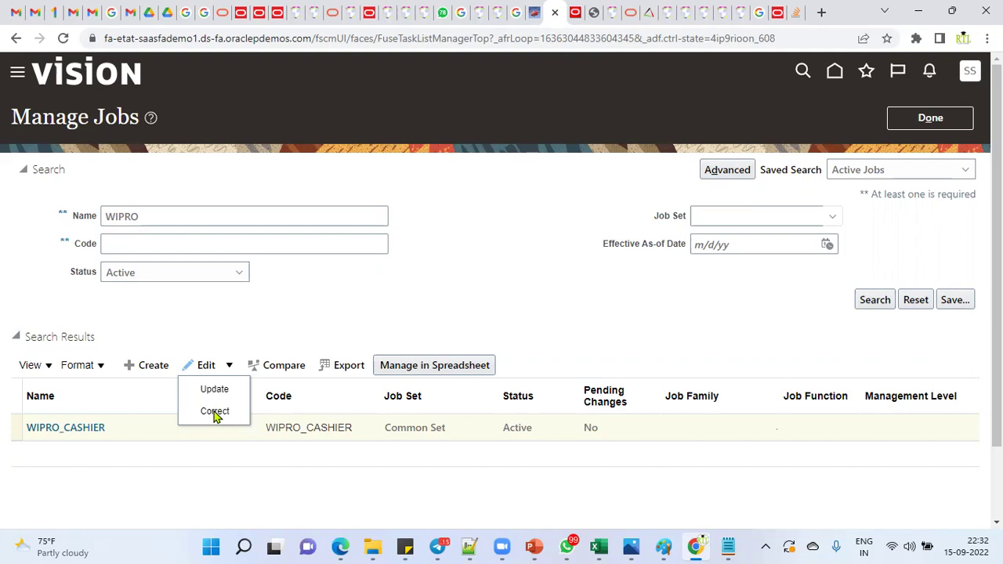
# Select WIPRO_CASHIER and choose Edit > Update
pyautogui.click(300, 303)
pyautogui.click(213, 429)
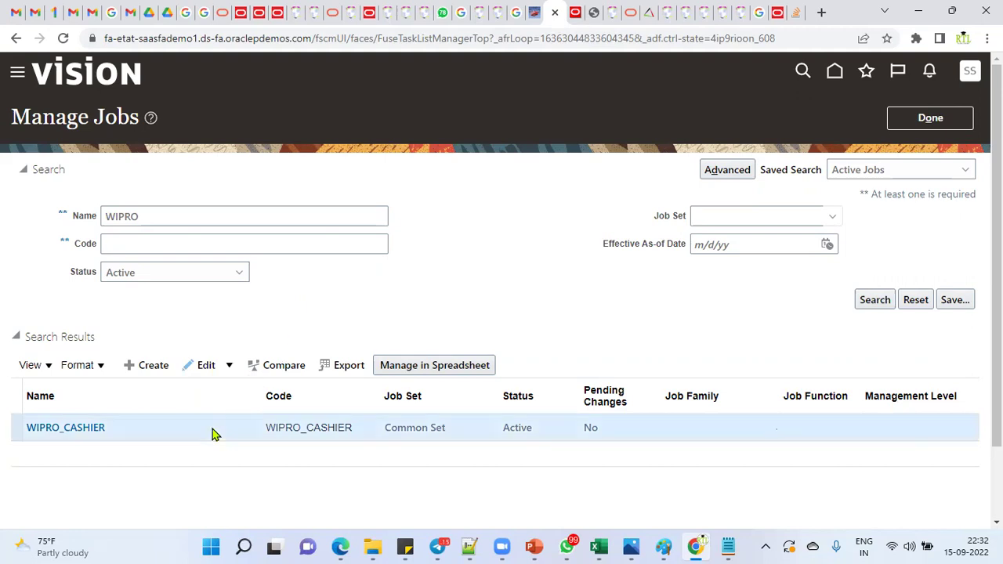
pyautogui.click(225, 364)
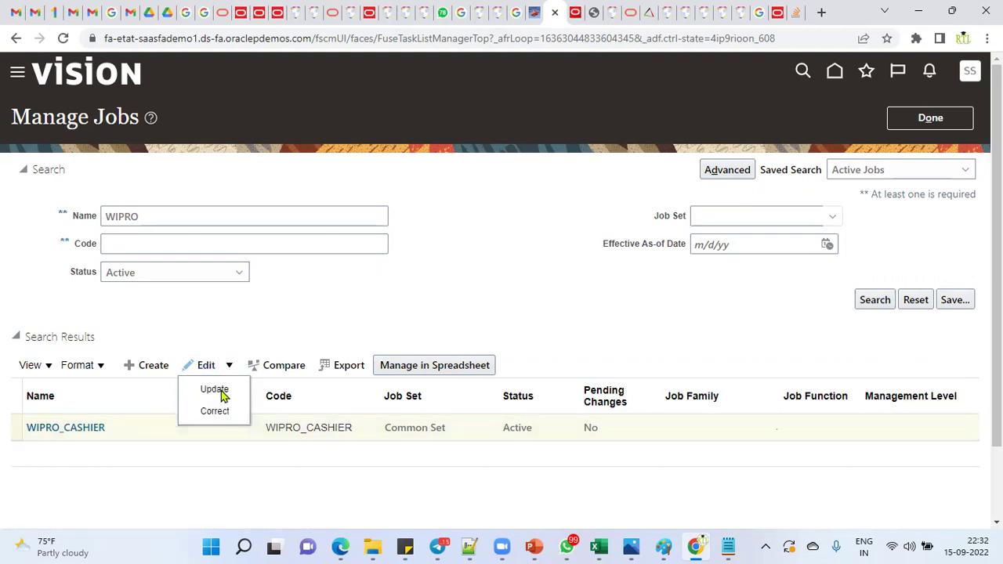
pyautogui.click(217, 390)
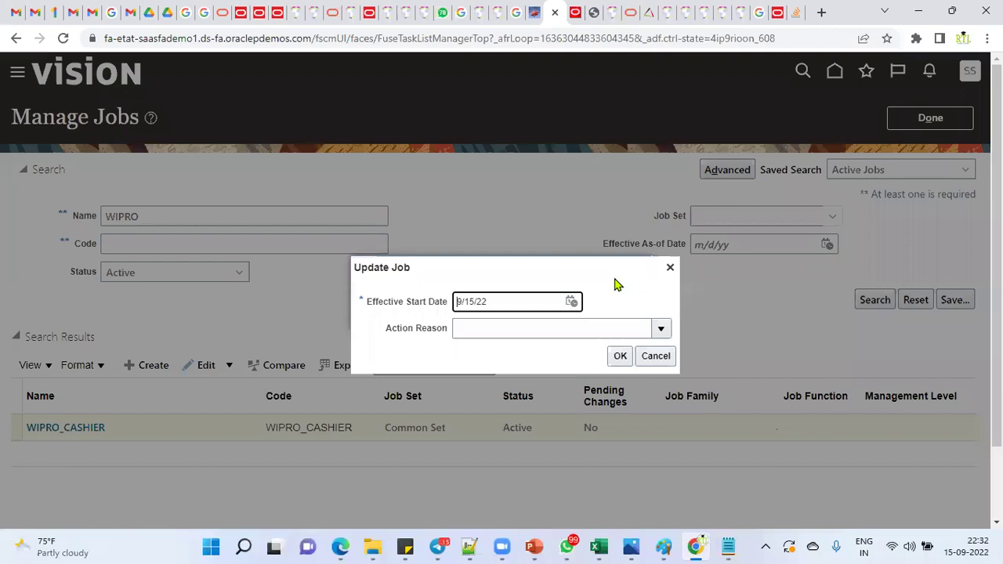
# Set the effective start date to October 1, 2022 and confirm the update
pyautogui.click(572, 301)
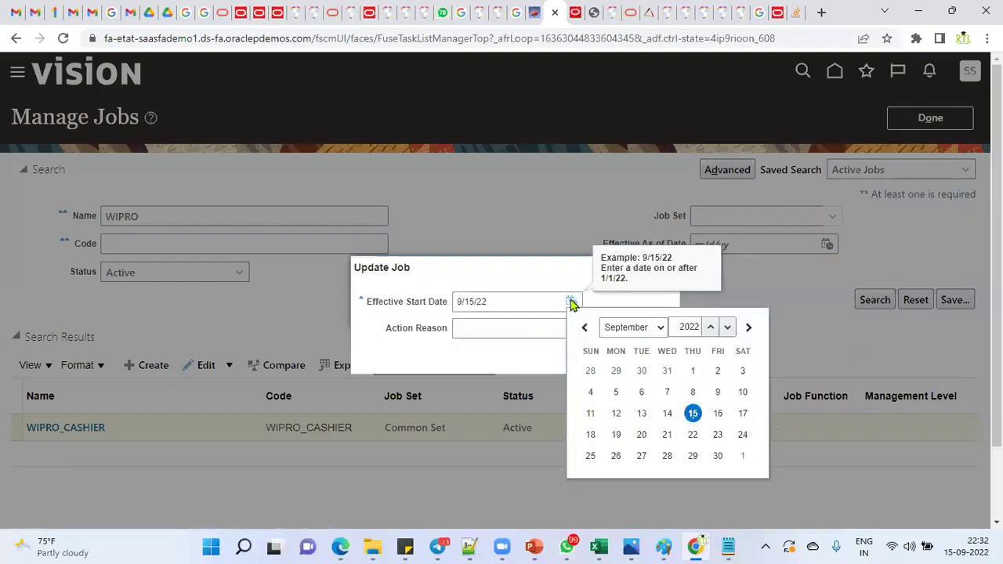
pyautogui.click(650, 327)
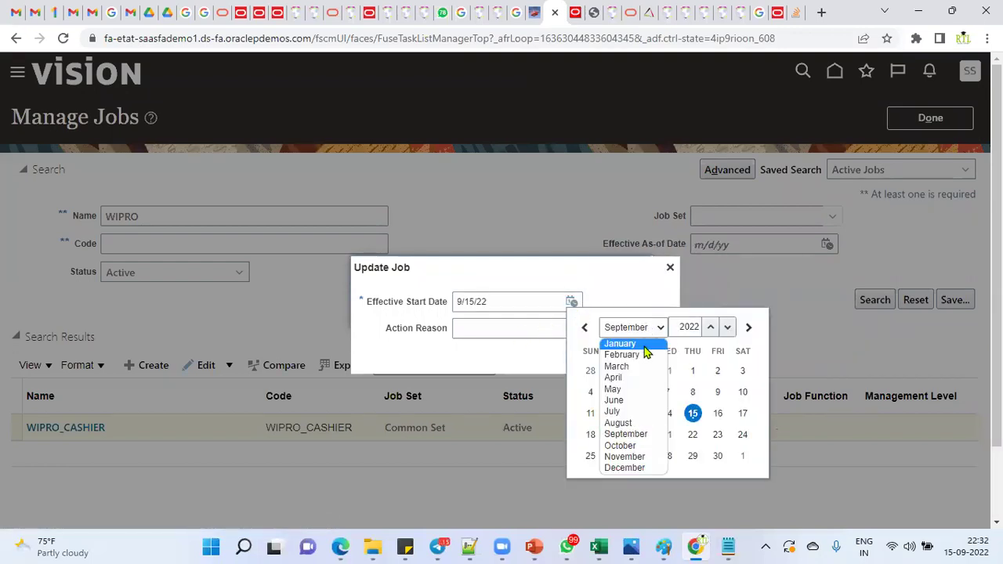
pyautogui.click(623, 445)
pyautogui.click(742, 372)
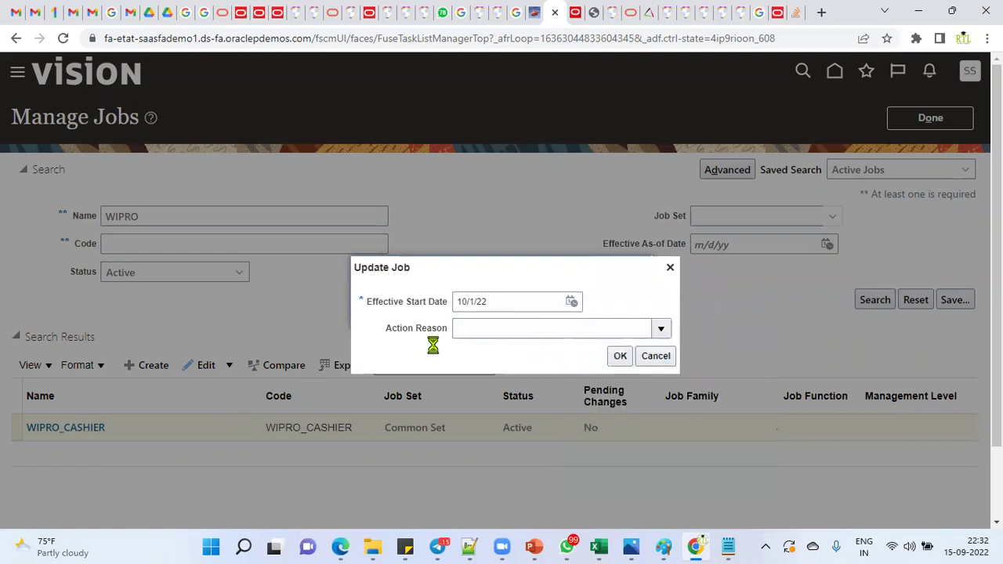
pyautogui.click(619, 356)
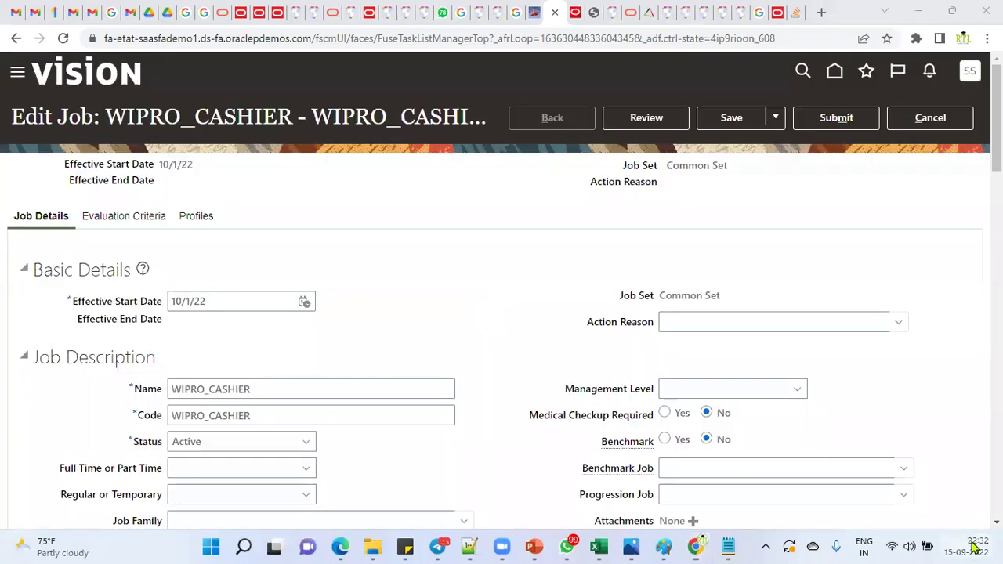
pyautogui.click(972, 547)
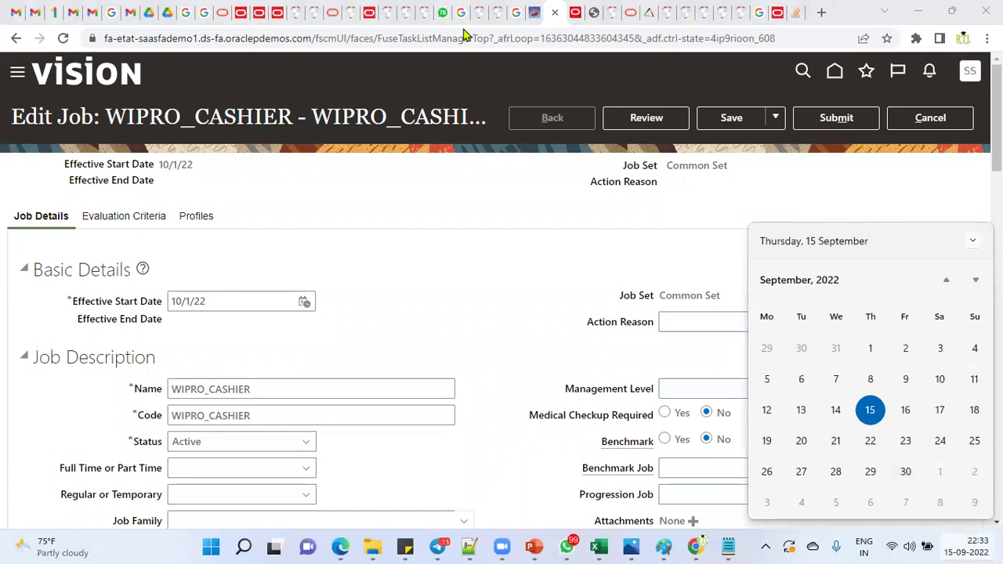
# Check the single WIPRO_CASHIER row's 31-12-4712 end date in the BI Publisher data model
pyautogui.click(580, 13)
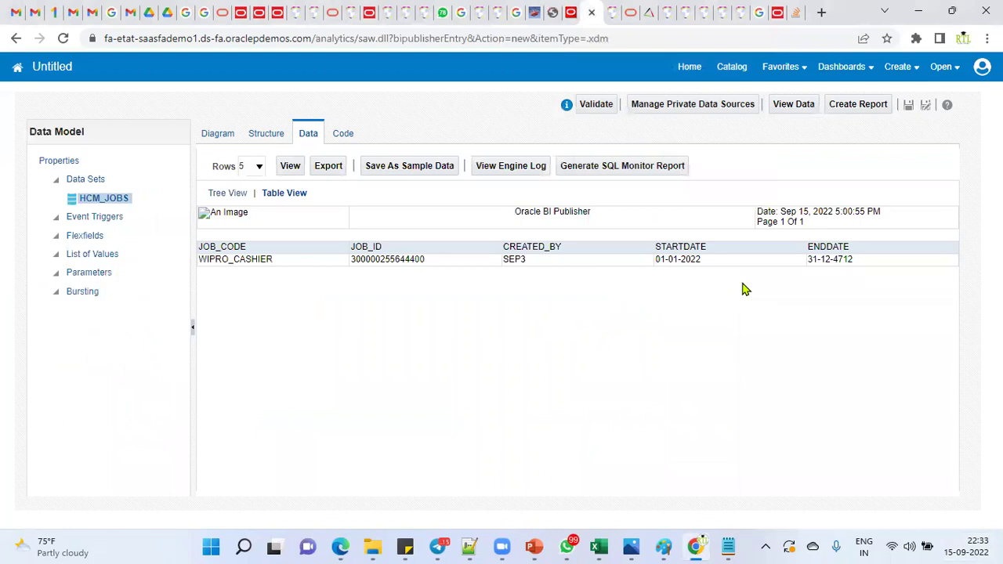
pyautogui.moveTo(809, 258); pyautogui.dragTo(857, 266)
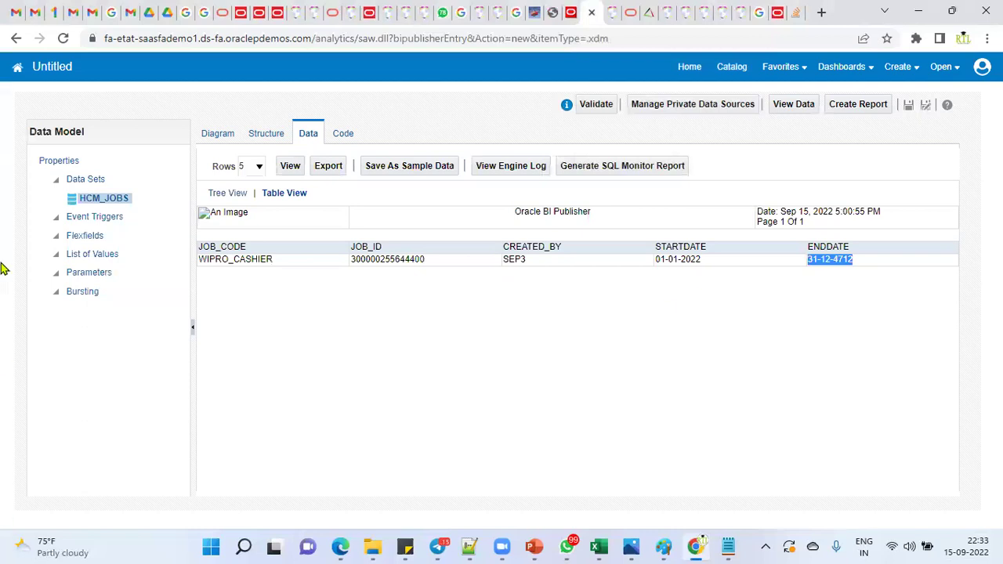
# Set WIPRO_CASHIER to Full time, Regular, Clinical job function, fill Level, and submit
pyautogui.click(554, 12)
pyautogui.scroll(-1, 332, 395)
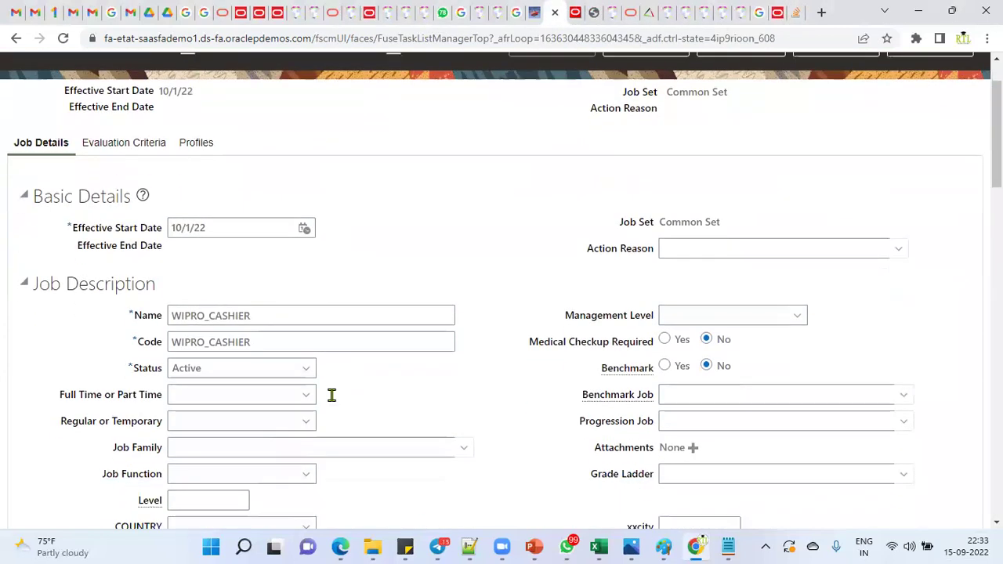
pyautogui.scroll(-2, 331, 395)
pyautogui.click(224, 249)
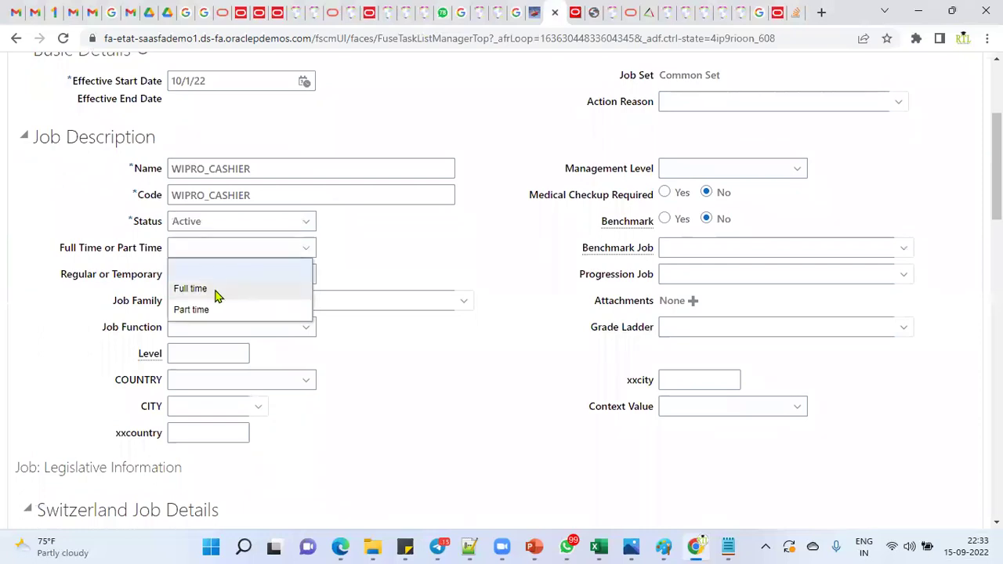
pyautogui.click(218, 292)
pyautogui.click(220, 279)
pyautogui.click(220, 315)
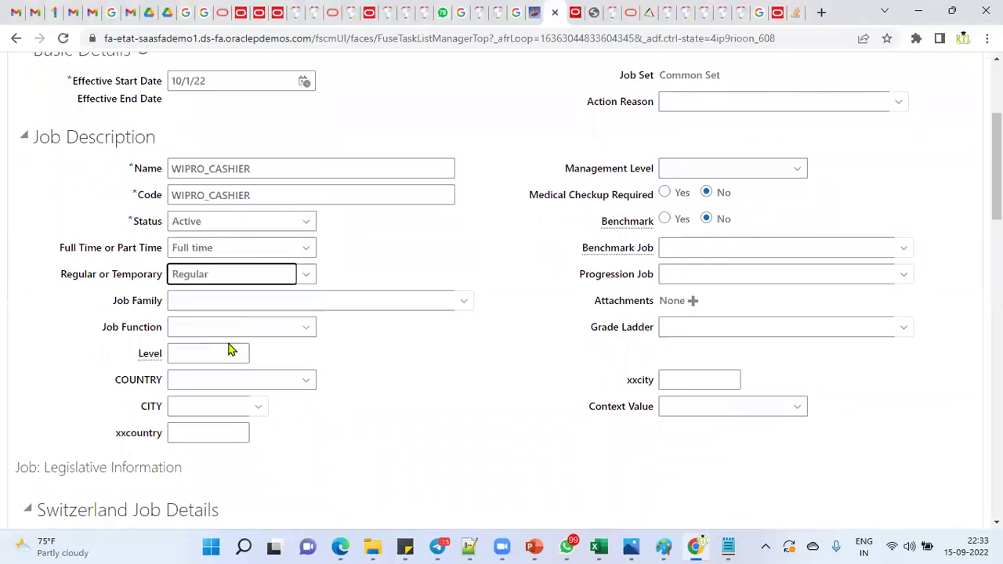
pyautogui.click(249, 331)
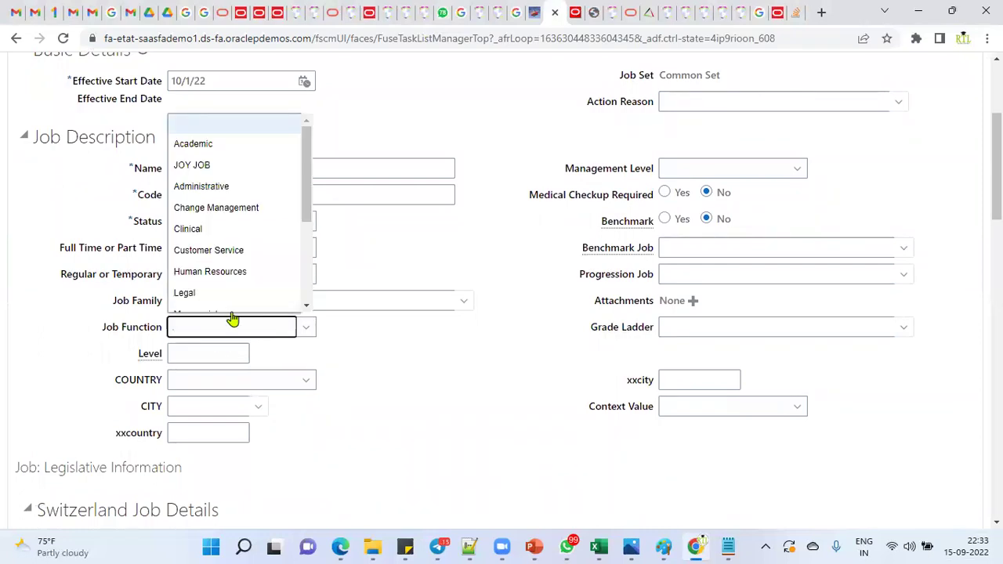
pyautogui.click(222, 229)
pyautogui.click(229, 354)
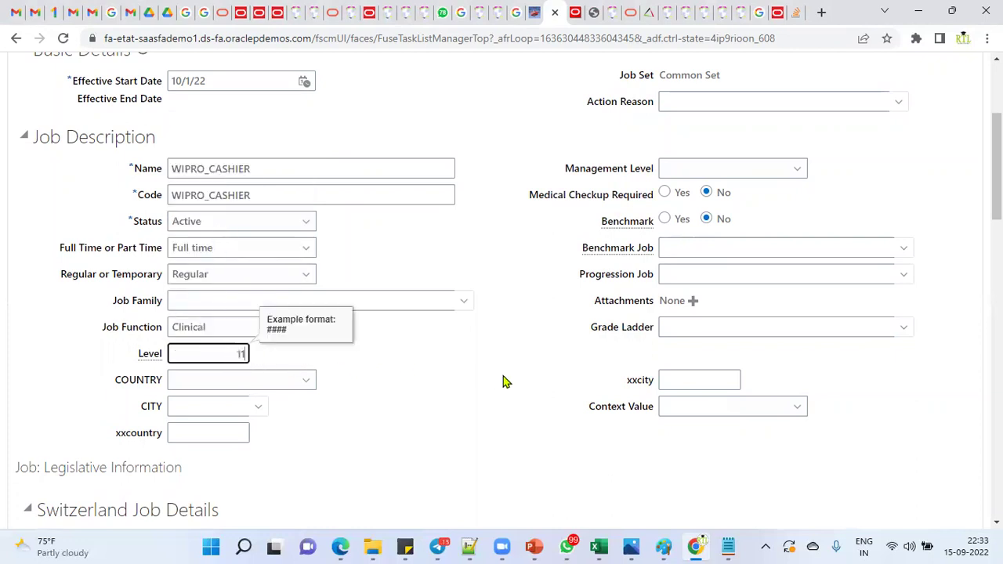
pyautogui.scroll(3, 933, 263)
pyautogui.click(835, 119)
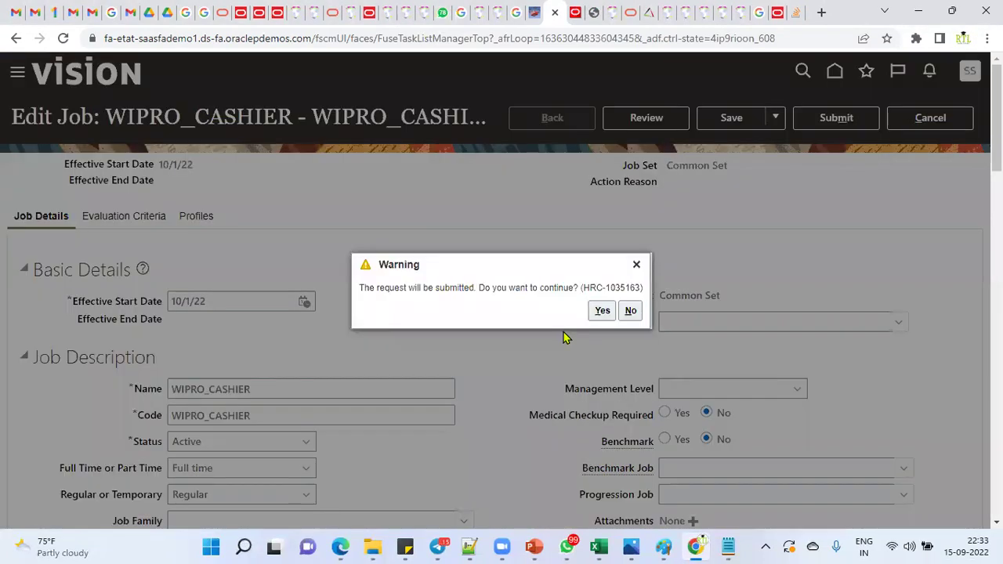
# Answer Yes in the Warning dialog to submit the WIPRO_CASHIER update
pyautogui.click(602, 311)
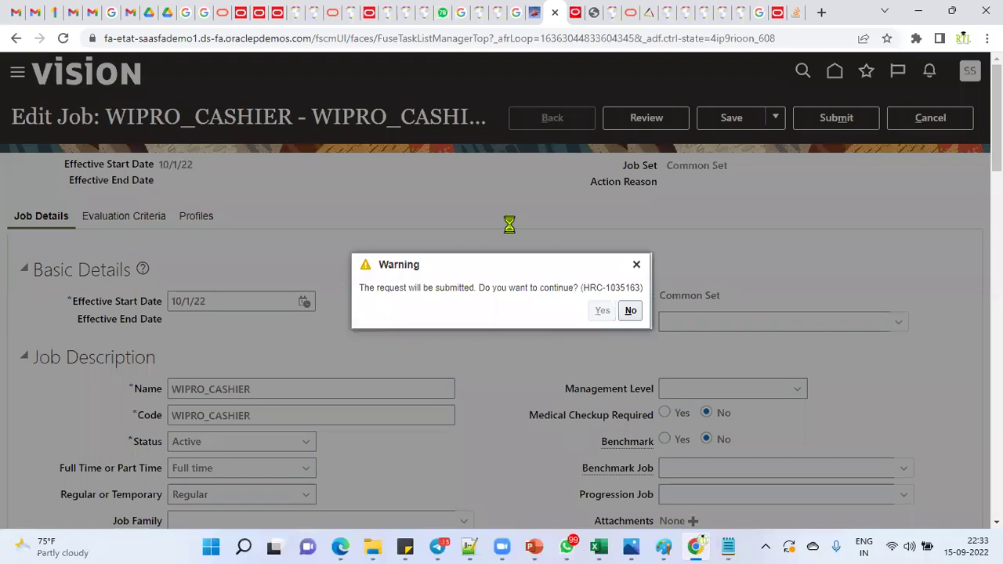
pyautogui.scroll(-2, 205, 364)
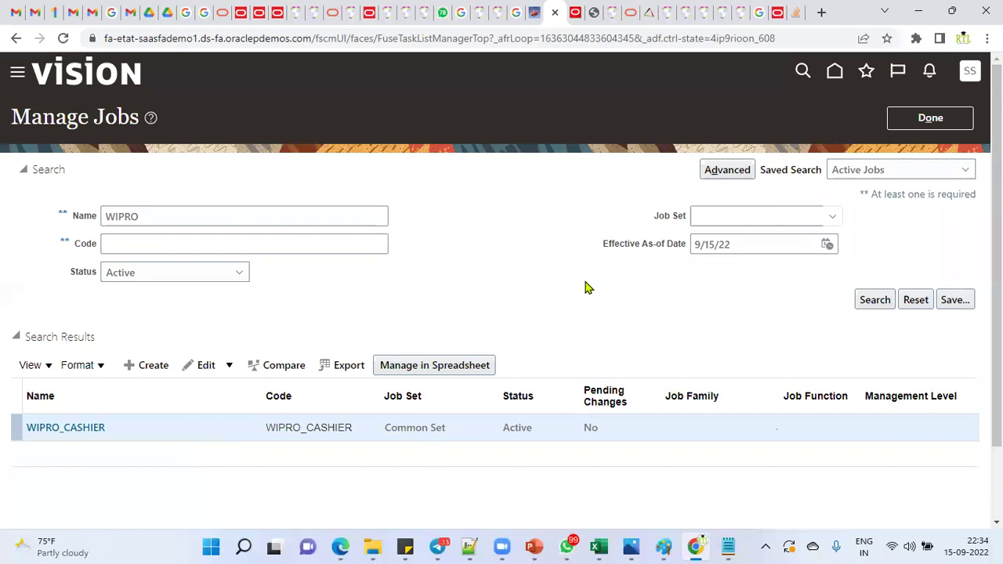
pyautogui.click(876, 303)
pyautogui.click(91, 428)
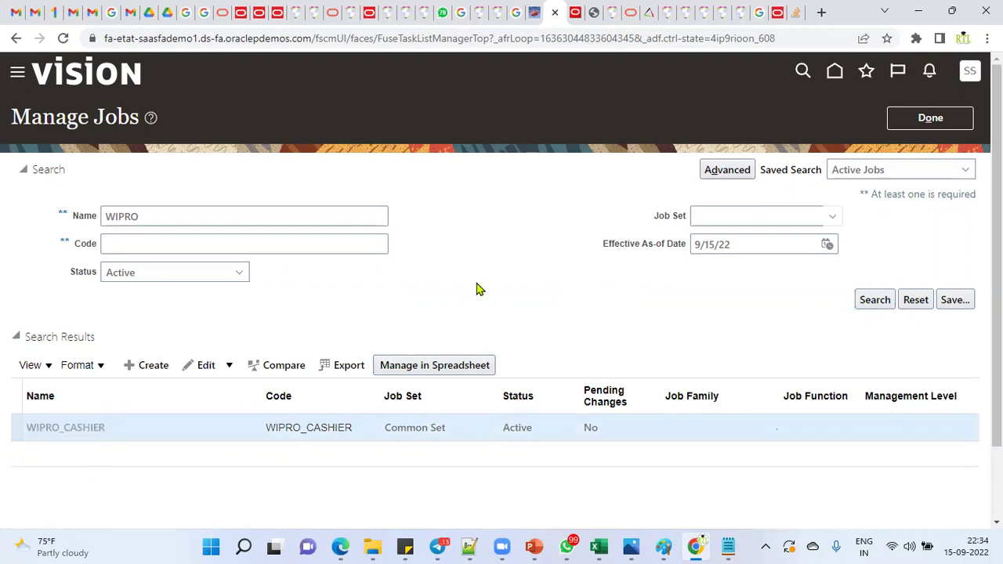
pyautogui.scroll(-2, 224, 342)
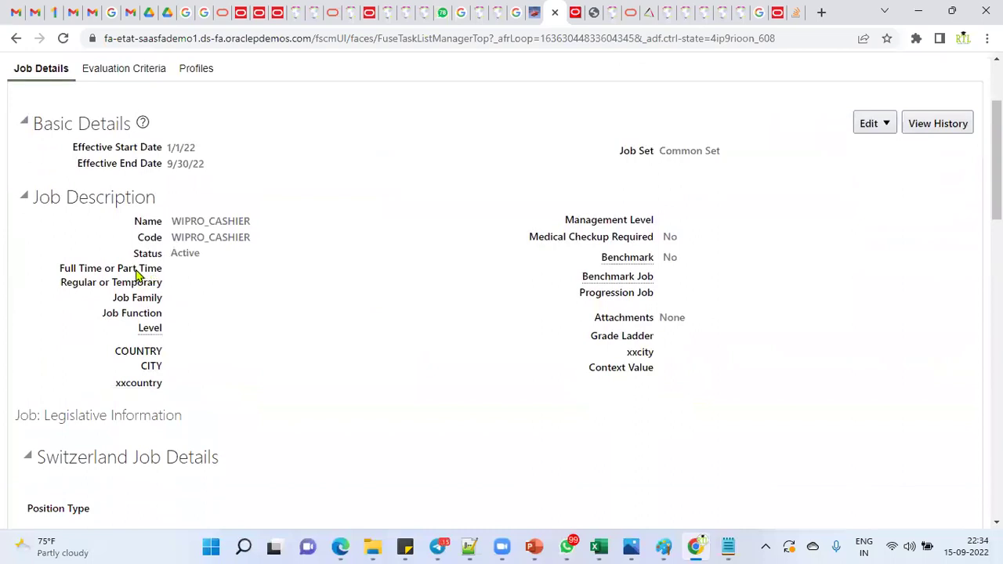
pyautogui.moveTo(118, 270); pyautogui.dragTo(172, 274)
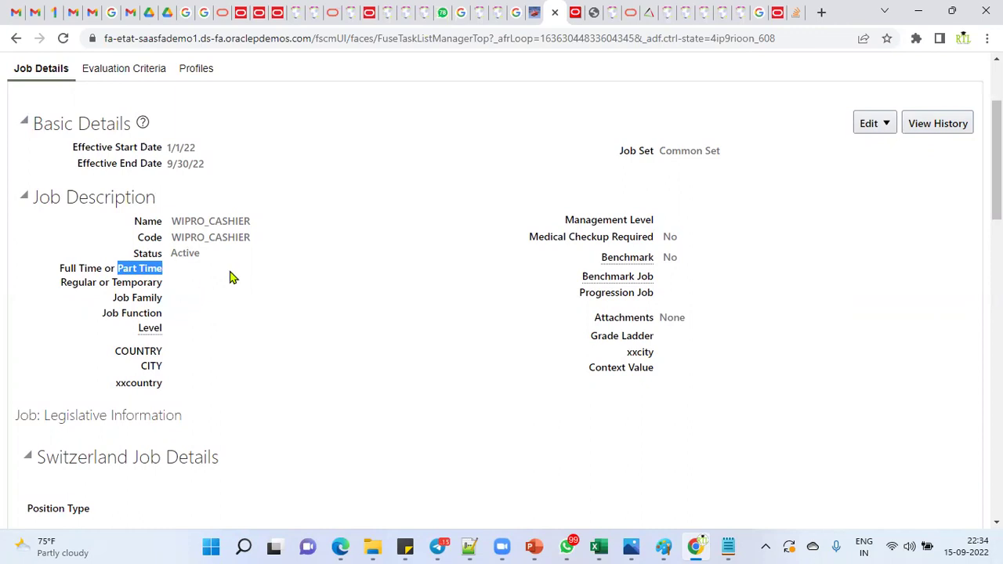
pyautogui.scroll(2, 232, 277)
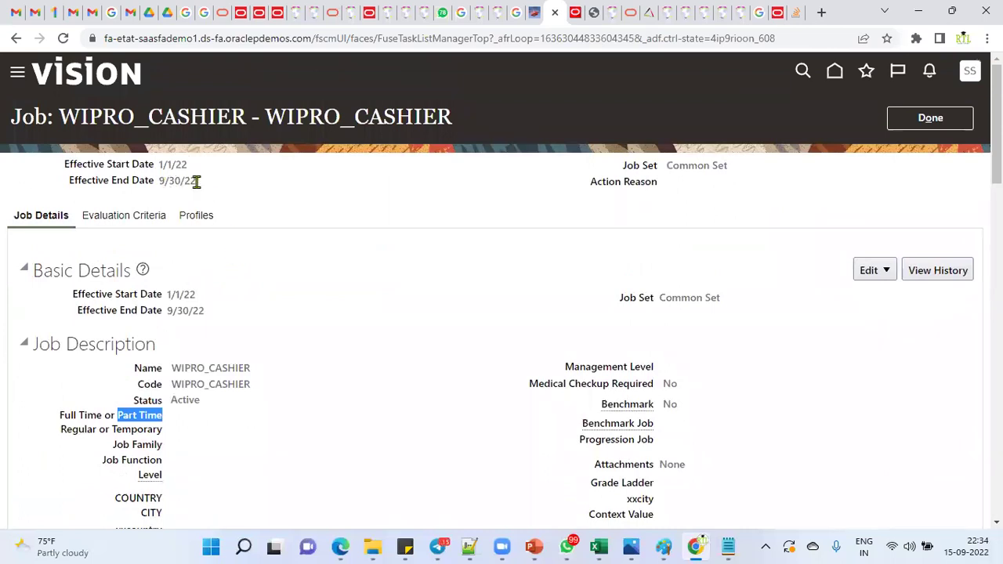
pyautogui.click(894, 127)
pyautogui.moveTo(605, 246); pyautogui.dragTo(729, 255)
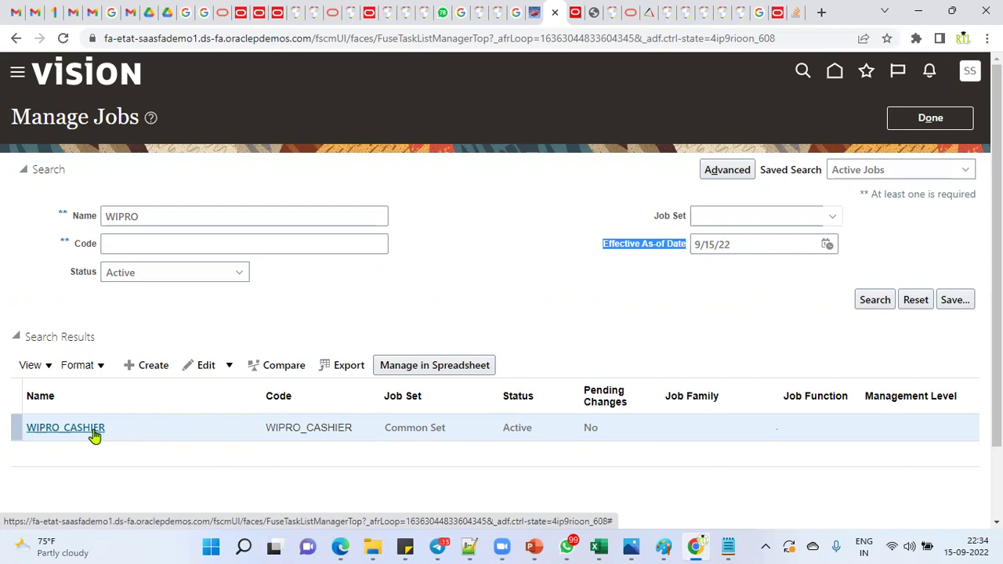
# Search jobs as of 10/1/22 and open WIPRO_CASHIER's details
pyautogui.click(828, 244)
pyautogui.click(688, 270)
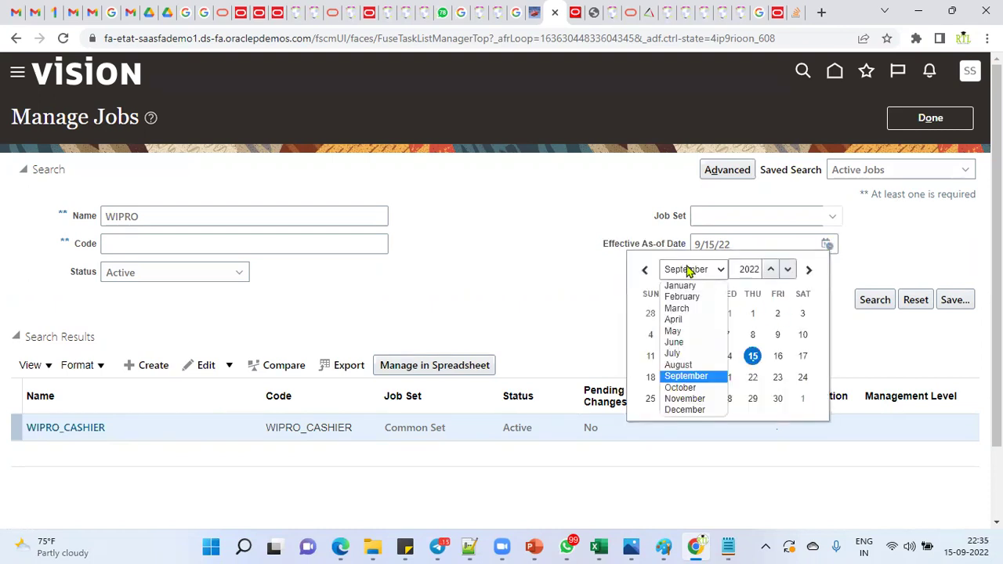
pyautogui.click(680, 388)
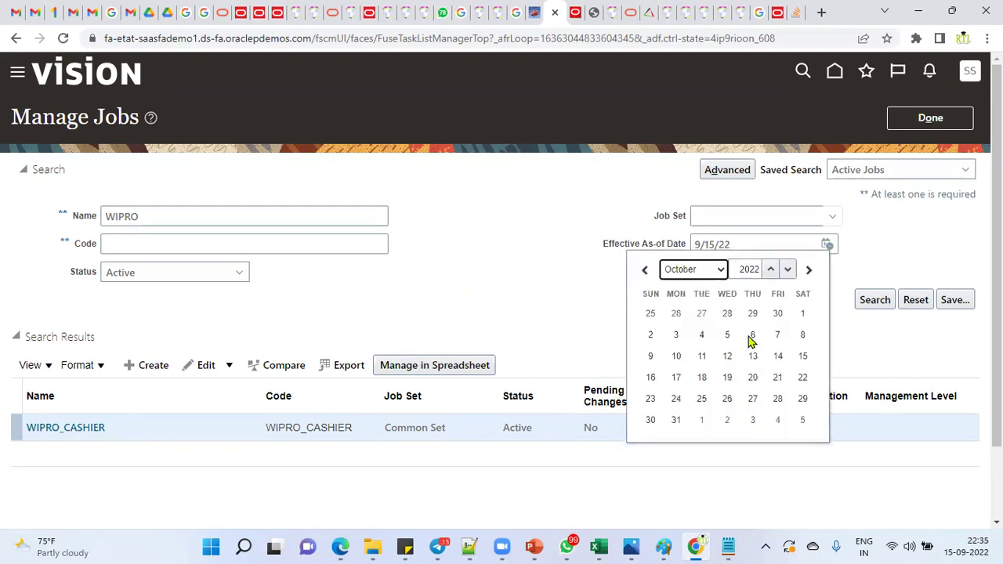
pyautogui.click(804, 313)
pyautogui.click(870, 301)
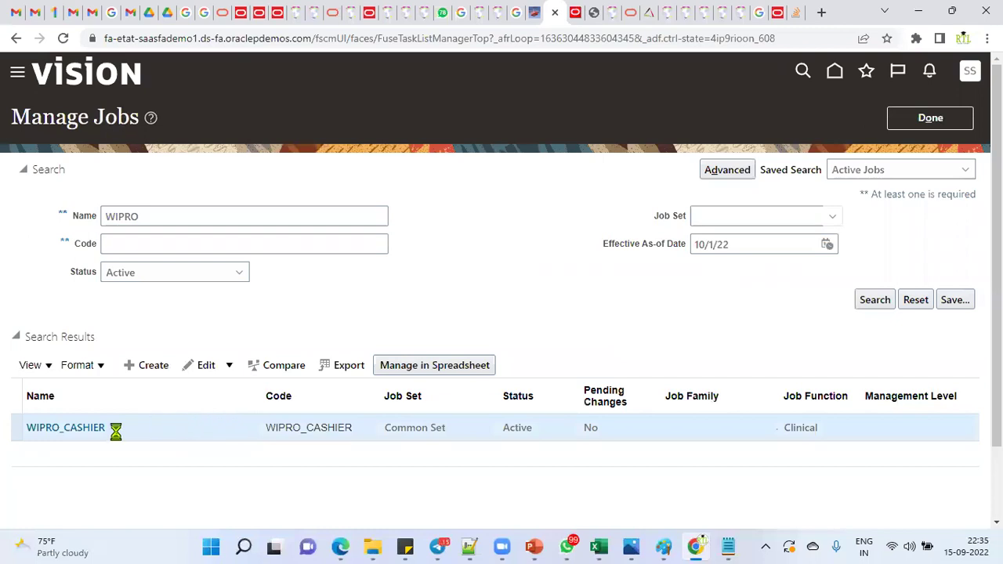
pyautogui.click(92, 428)
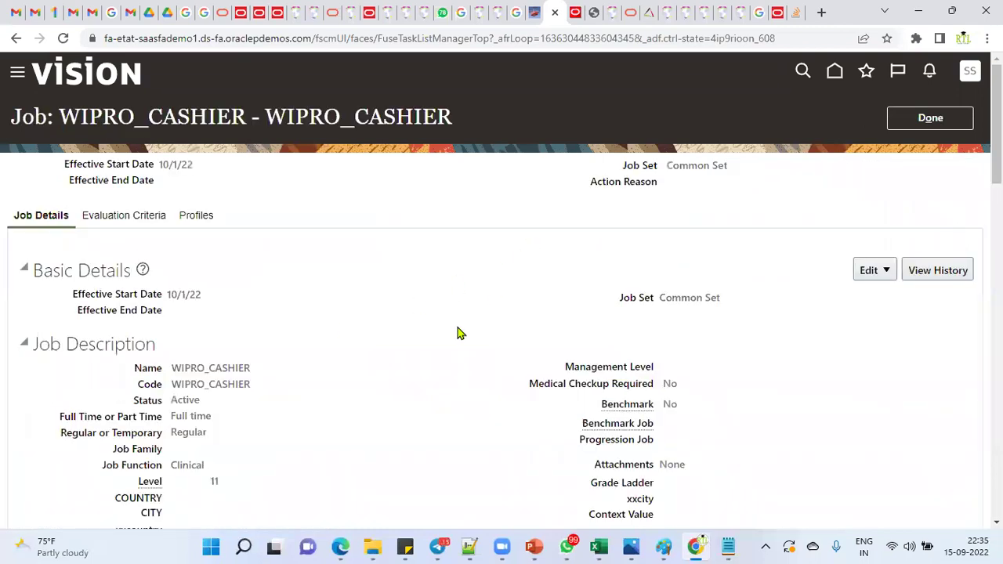
# Review the new version's Full time, Regular, Clinical values and 10/1/22 start date
pyautogui.scroll(-3, 432, 348)
pyautogui.moveTo(172, 271); pyautogui.dragTo(210, 271)
pyautogui.doubleClick(188, 285)
pyautogui.doubleClick(189, 318)
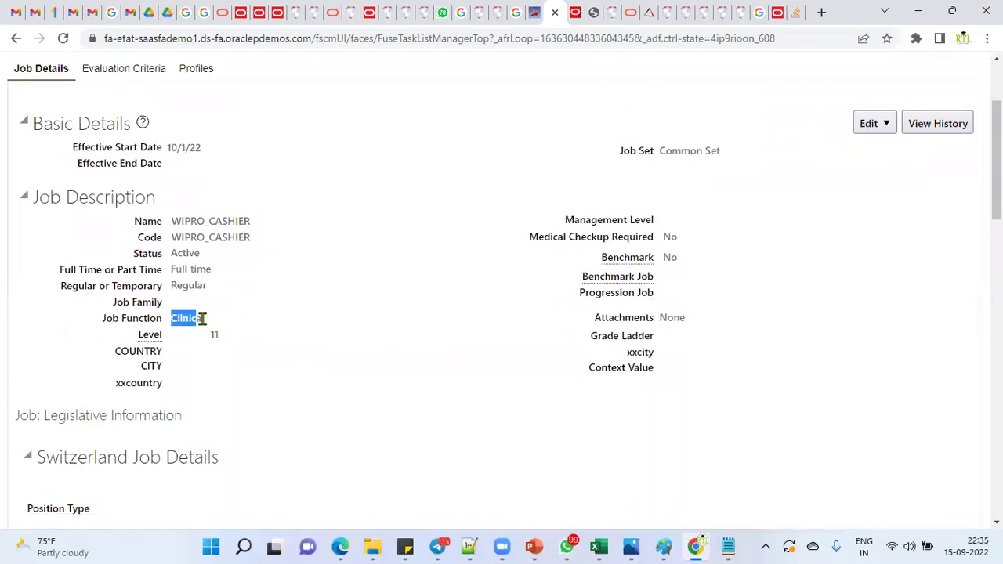
pyautogui.scroll(2, 486, 329)
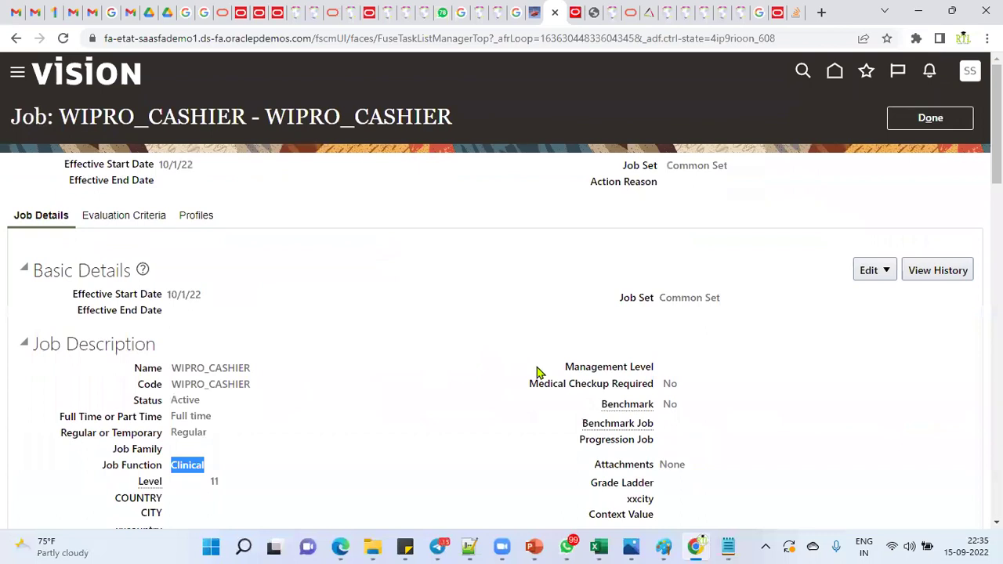
pyautogui.moveTo(158, 164); pyautogui.dragTo(197, 171)
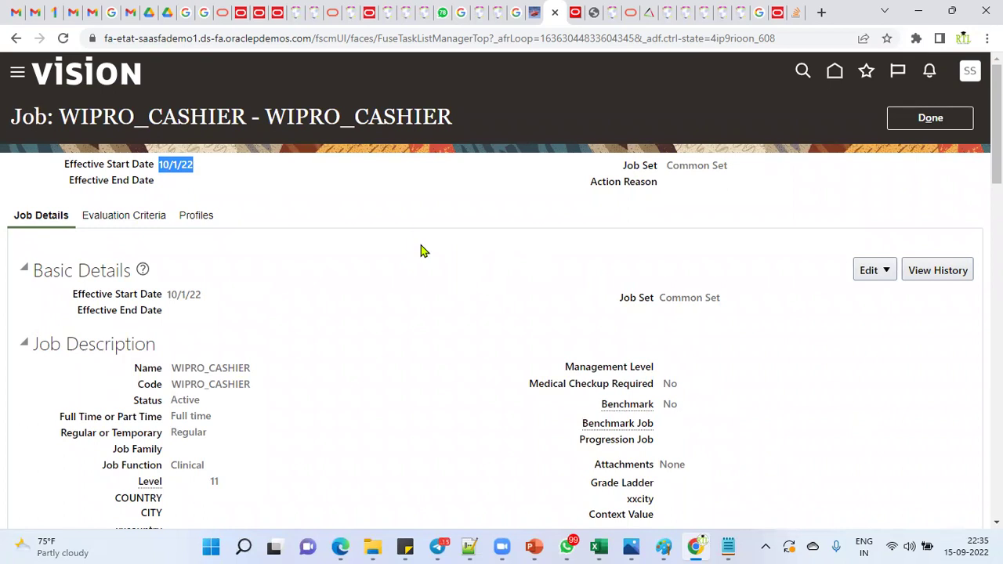
# Refresh the HCM_JOBS data preview in the BI Publisher data model
pyautogui.click(589, 17)
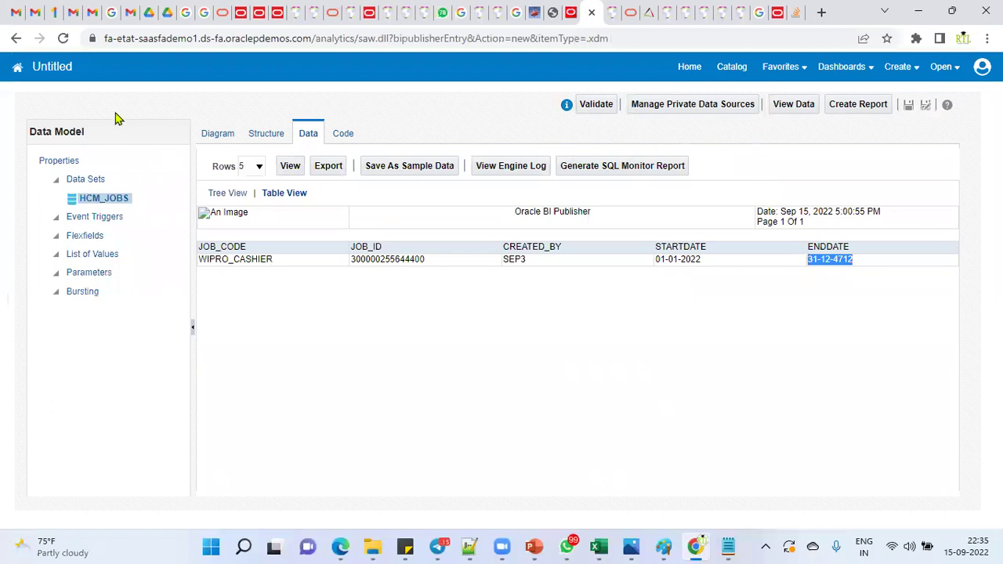
pyautogui.click(289, 165)
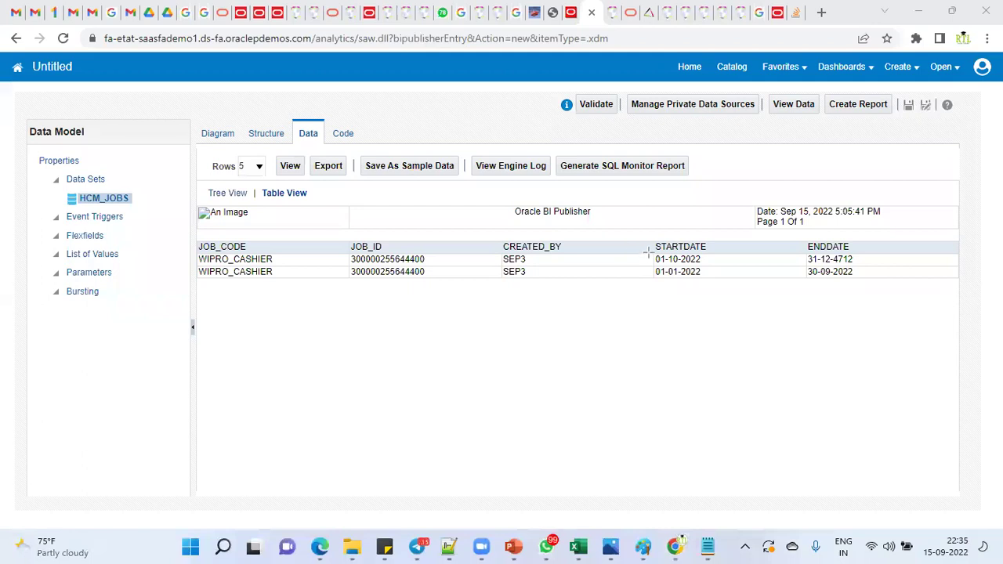
pyautogui.moveTo(853, 289); pyautogui.dragTo(648, 262)
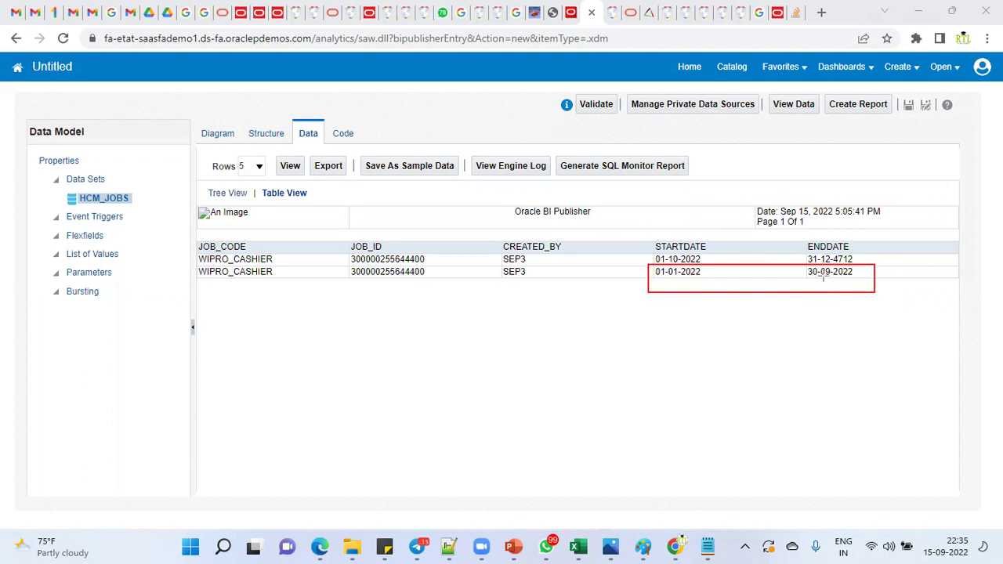
pyautogui.moveTo(653, 251)
pyautogui.mouseDown()
pyautogui.moveTo(670, 267)
pyautogui.moveTo(710, 268)
pyautogui.mouseUp()
pyautogui.moveTo(805, 248); pyautogui.dragTo(860, 268)
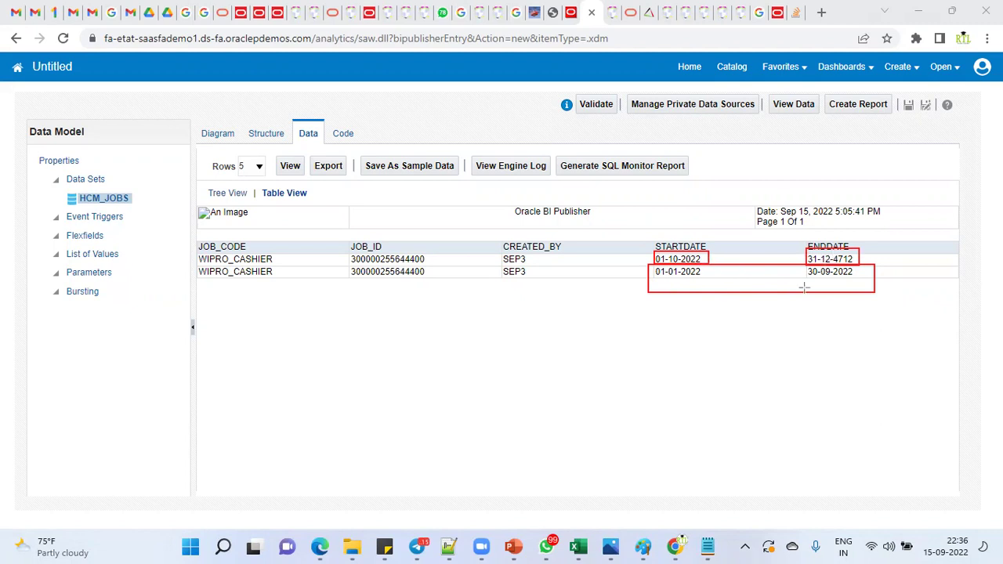
pyautogui.press('Escape')
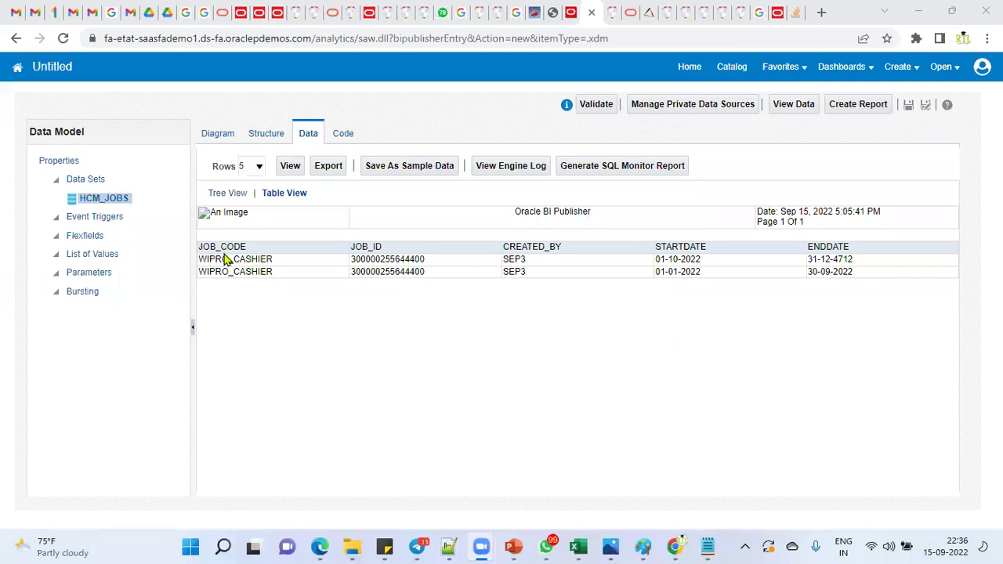
# Compare the WIPRO_CASHIER rows' dates, noting the 01-10-2022 start and 31-12-4712 end
pyautogui.moveTo(207, 258); pyautogui.dragTo(276, 262)
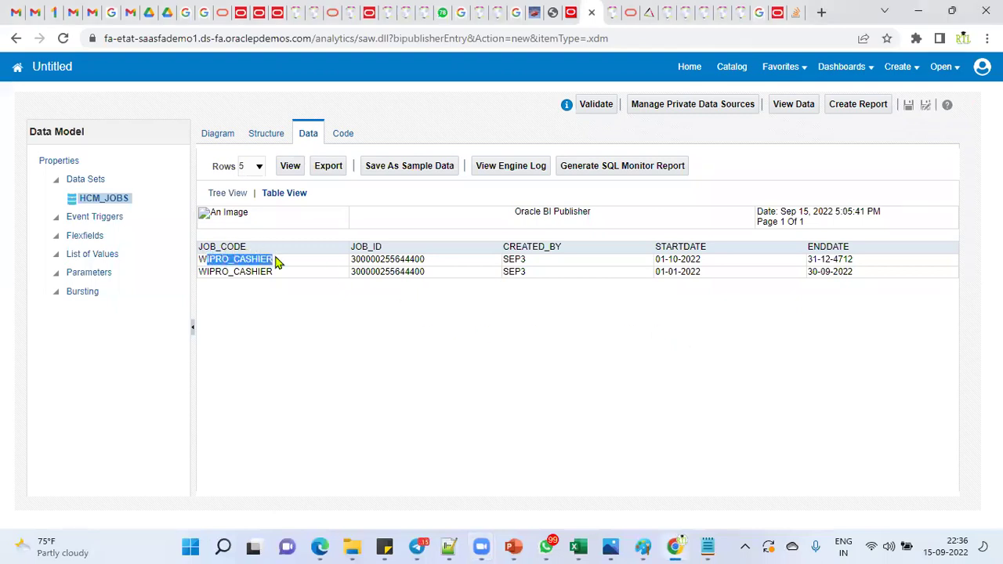
pyautogui.click(660, 259)
pyautogui.moveTo(659, 259); pyautogui.dragTo(703, 259)
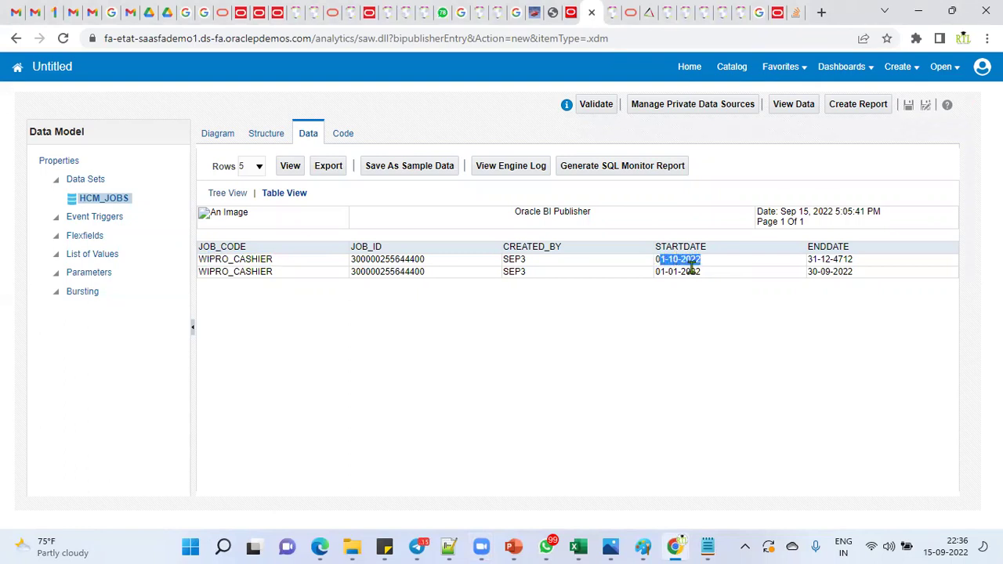
pyautogui.moveTo(811, 271); pyautogui.dragTo(858, 276)
pyautogui.moveTo(657, 259); pyautogui.dragTo(708, 265)
pyautogui.moveTo(811, 271); pyautogui.dragTo(875, 281)
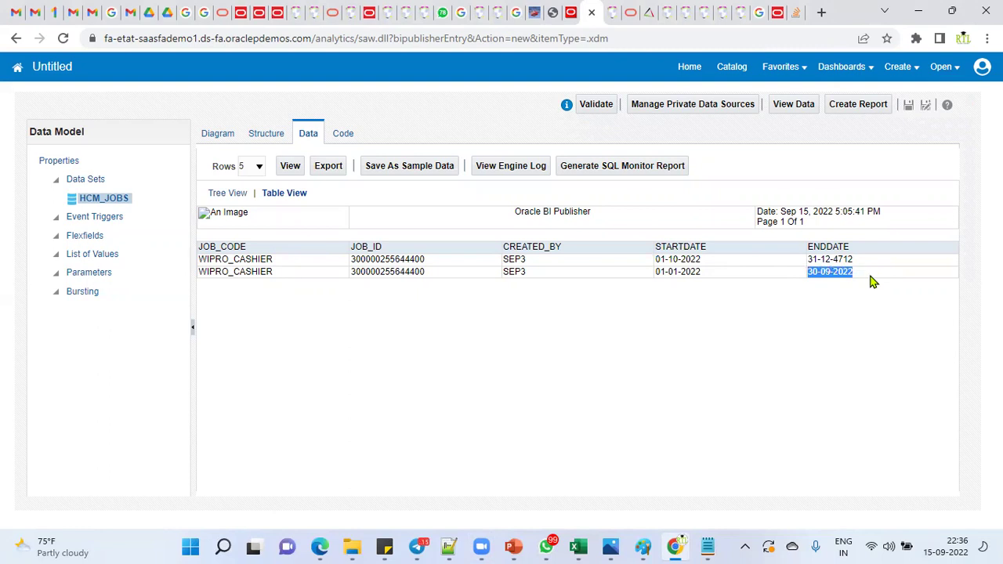
pyautogui.moveTo(655, 258); pyautogui.dragTo(706, 264)
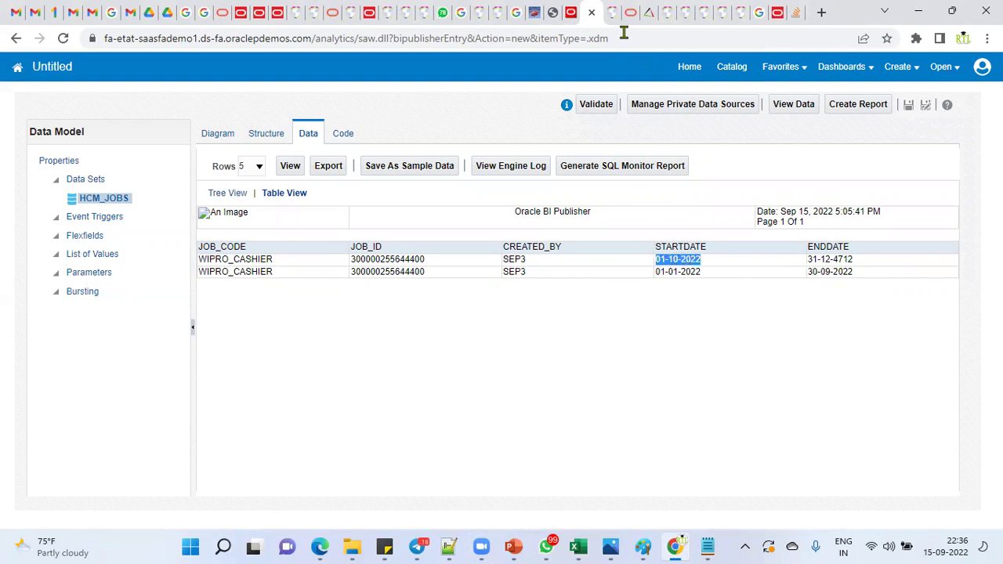
pyautogui.hotkey('ctrl', 'shift', 'Tab')
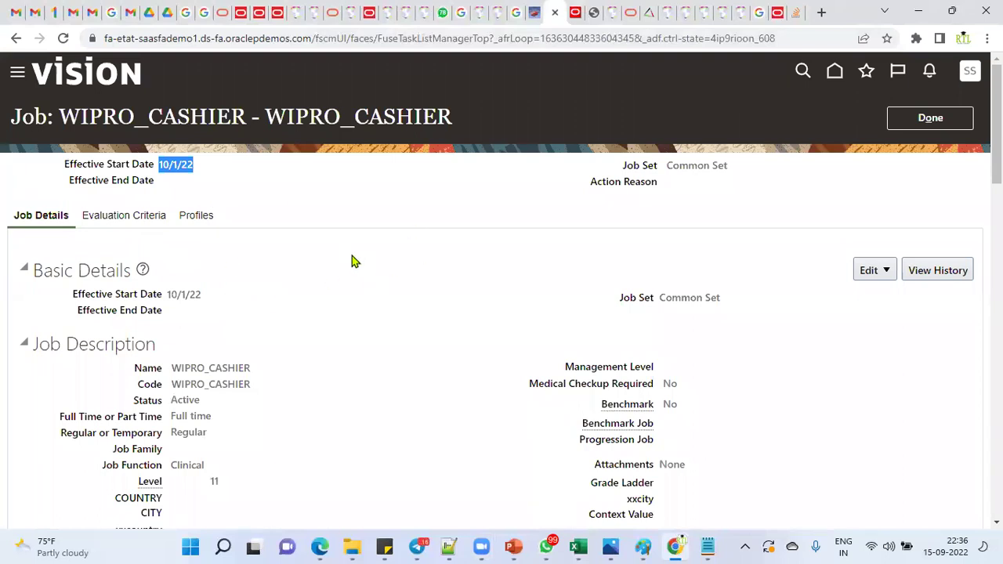
# Return to the 'Untitled - Oracle Analytics' data model tab
pyautogui.click(592, 14)
pyautogui.click(757, 252)
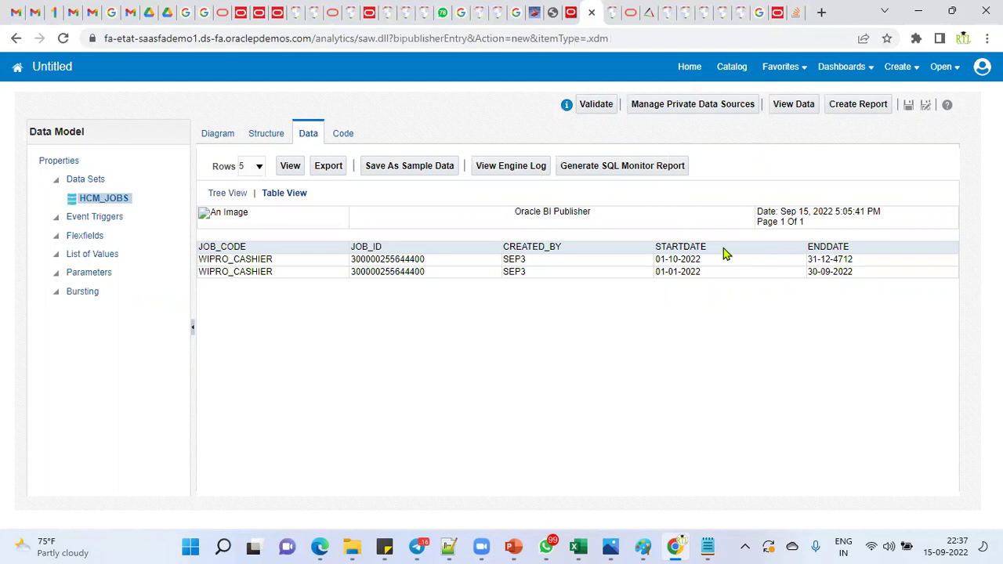
# Compare both WIPRO_CASHIER rows' start and end dates, then return to the job page
pyautogui.doubleClick(237, 260)
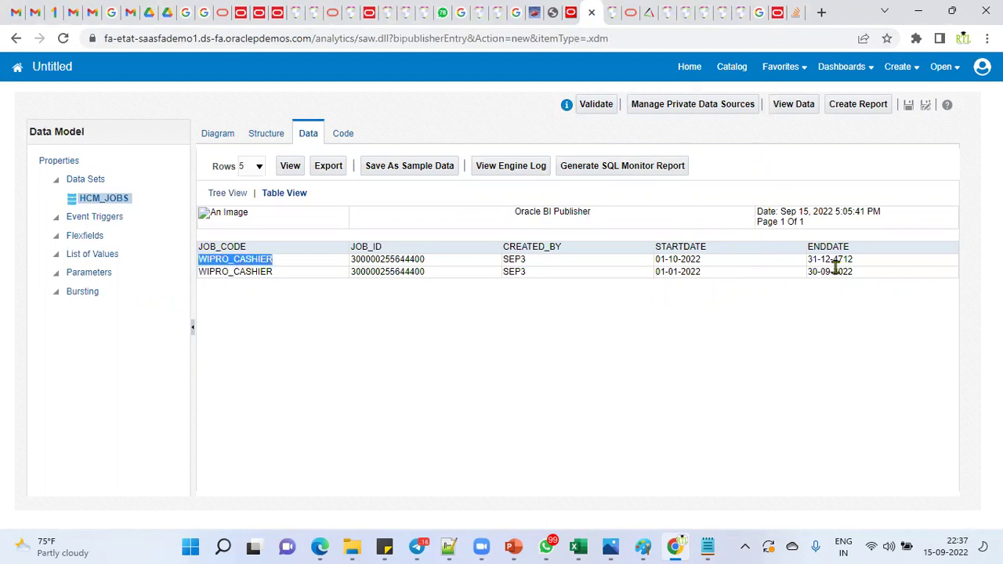
pyautogui.moveTo(812, 271); pyautogui.dragTo(857, 275)
pyautogui.moveTo(657, 272); pyautogui.dragTo(710, 281)
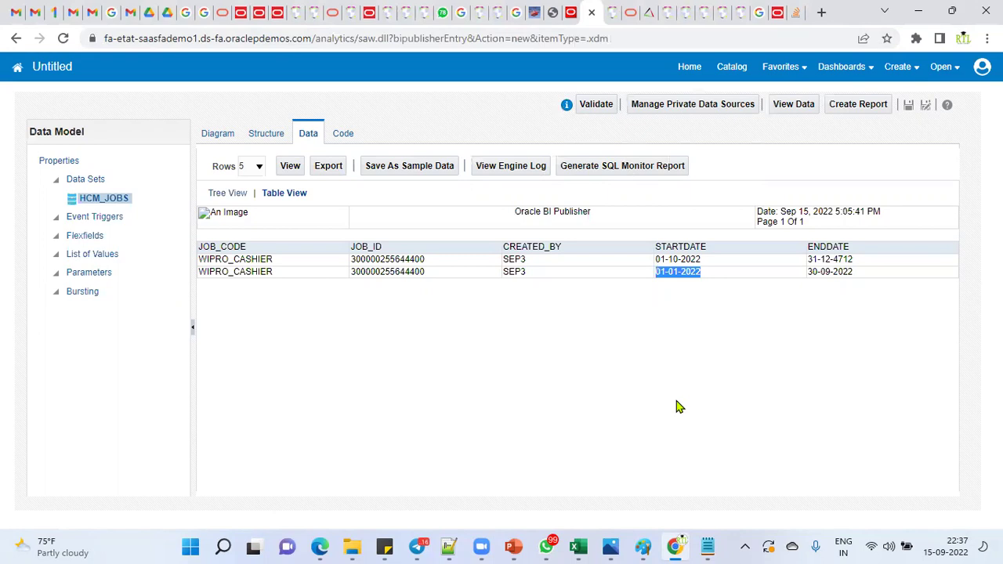
pyautogui.moveTo(657, 260); pyautogui.dragTo(857, 269)
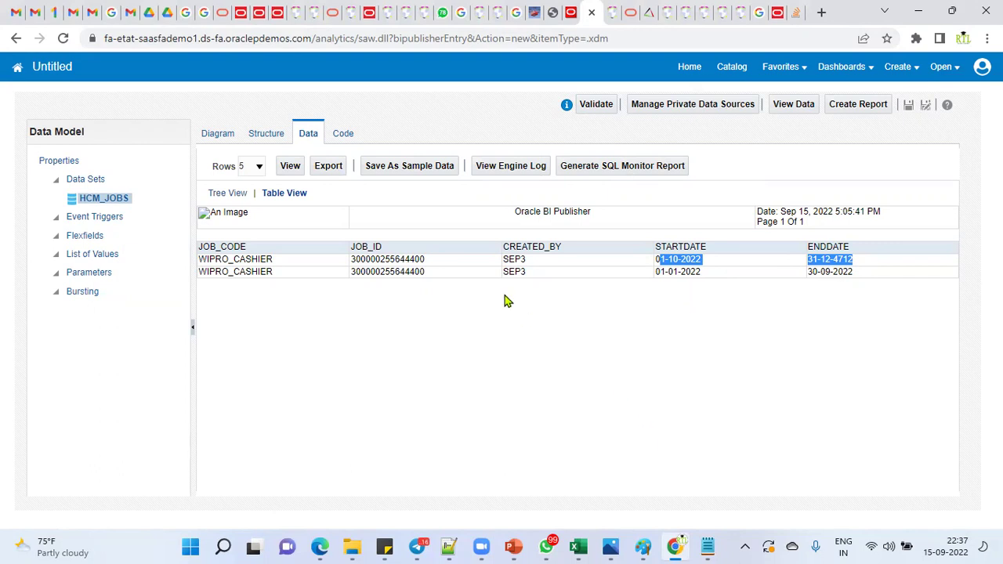
pyautogui.click(536, 13)
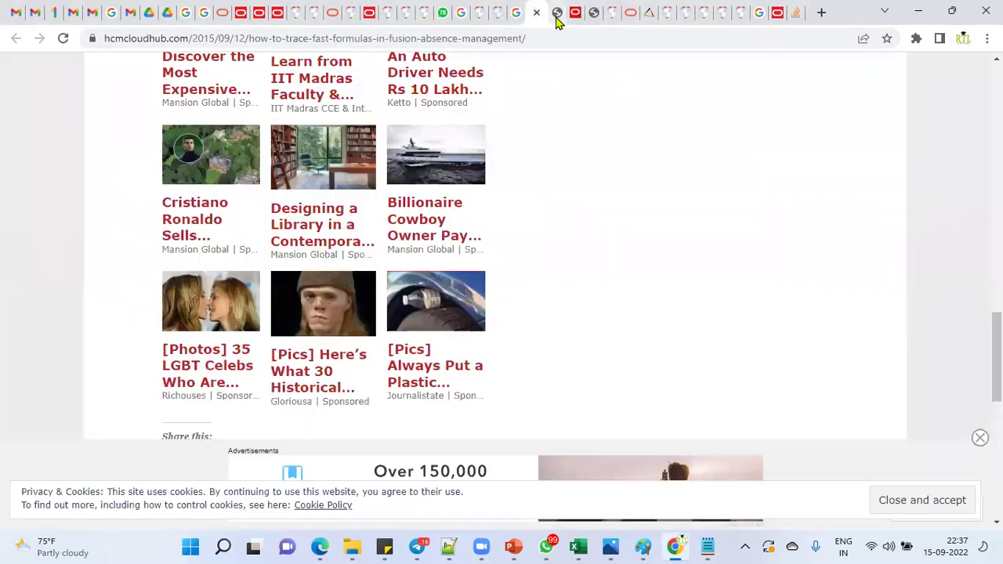
pyautogui.click(556, 16)
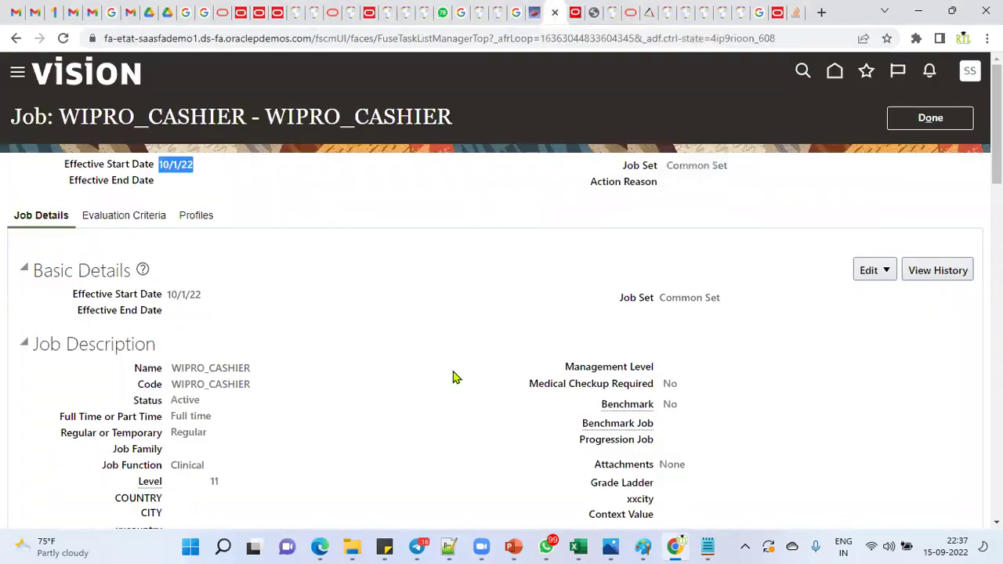